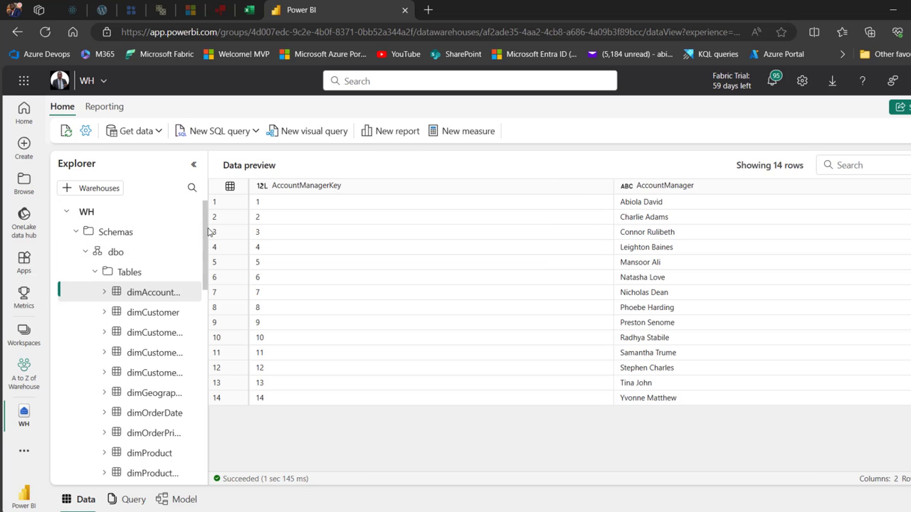
# - Create a new visual query in the WH warehouse and rename it Calc
pyautogui.moveTo(207, 186); pyautogui.dragTo(240, 187)
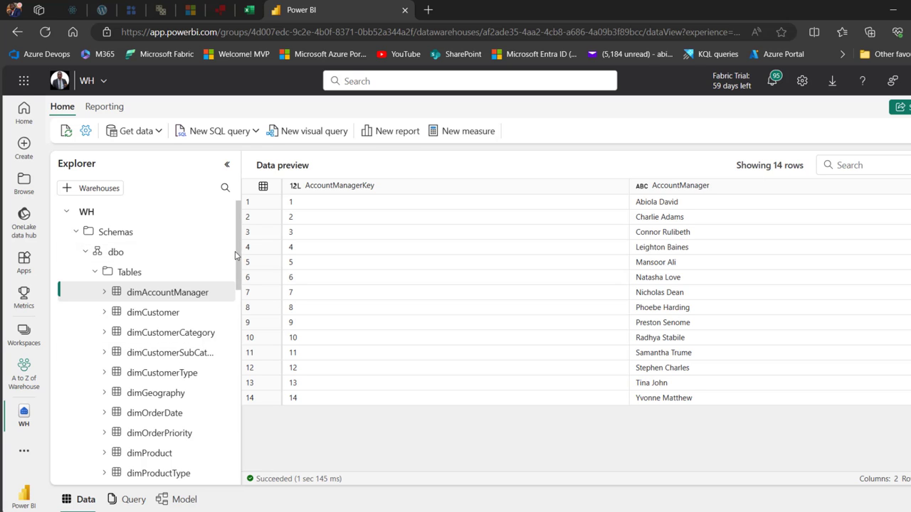
pyautogui.moveTo(237, 259); pyautogui.dragTo(244, 323)
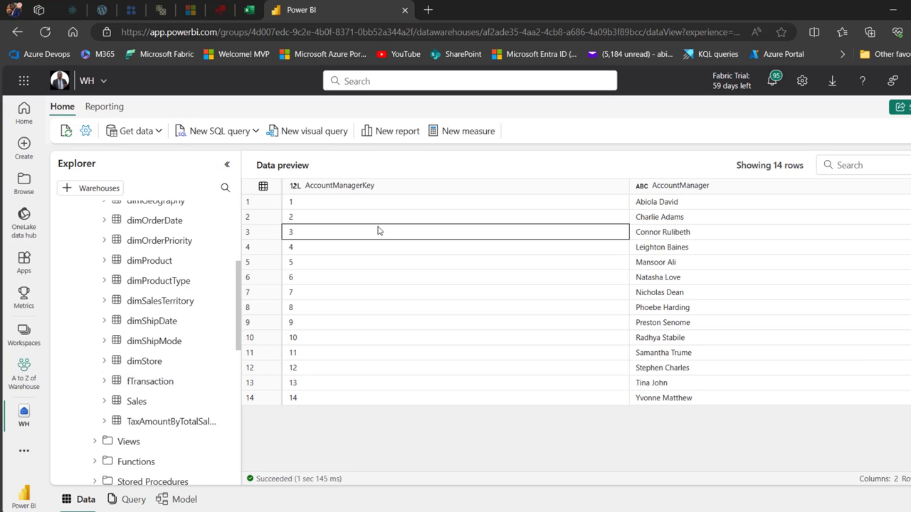
pyautogui.click(319, 132)
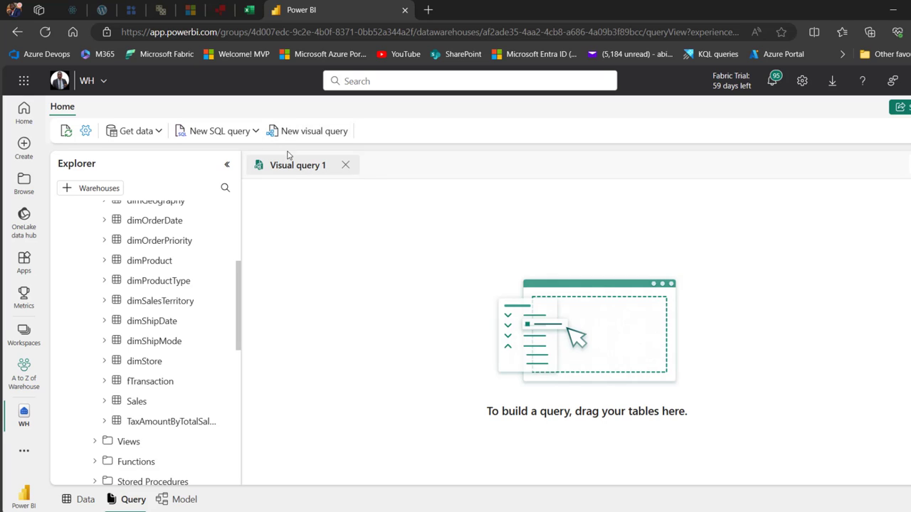
pyautogui.rightClick(303, 169)
pyautogui.click(338, 175)
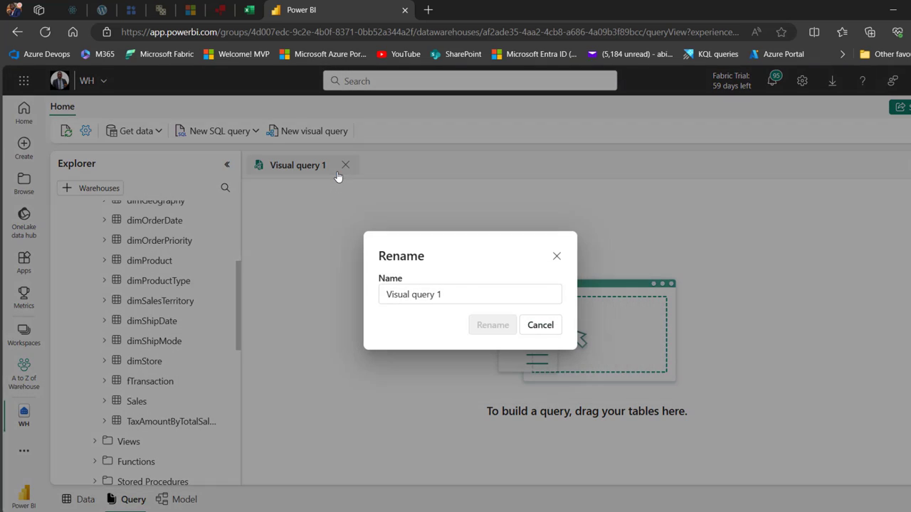
pyautogui.click(455, 294)
pyautogui.hotkey('ctrl', 'a')
pyautogui.write('Calc')
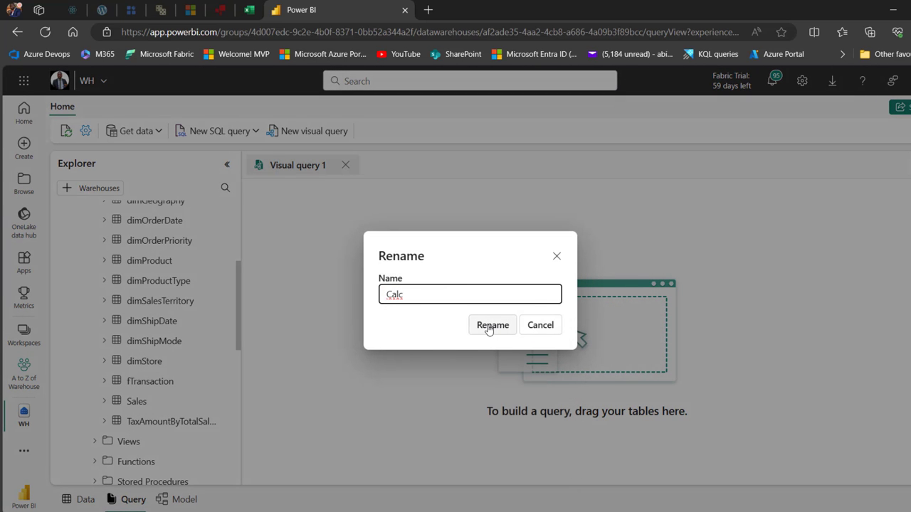
pyautogui.click(491, 325)
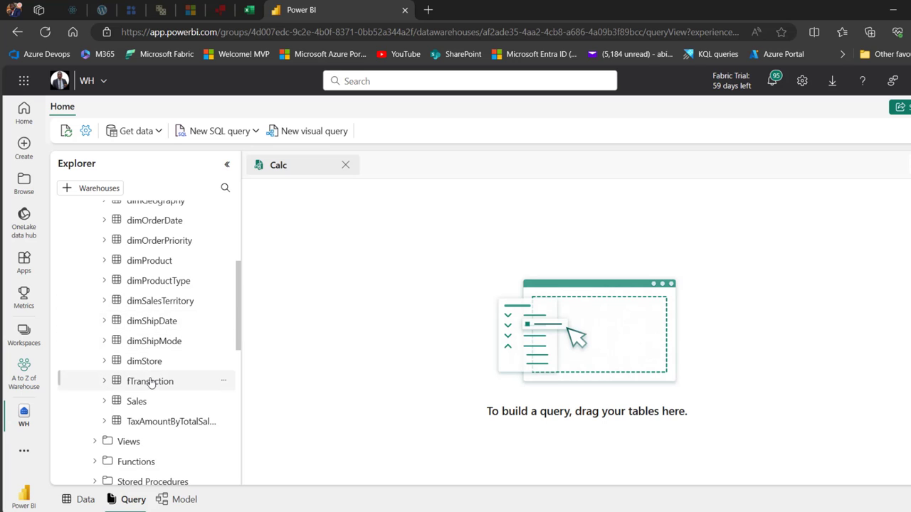
# - Add the fTransaction, dimAccountManager and dimProduct tables to the Calc query canvas and set its zoom to 80%
pyautogui.moveTo(150, 381); pyautogui.dragTo(430, 266)
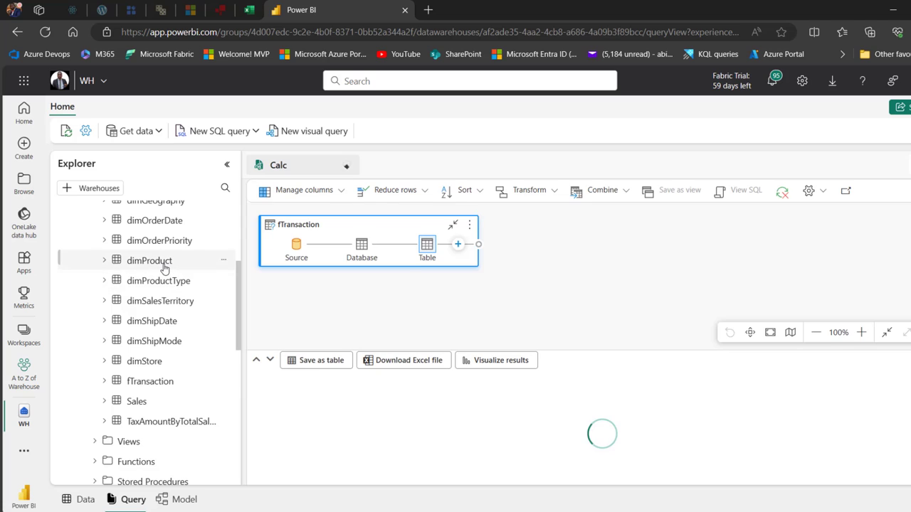
pyautogui.moveTo(170, 260); pyautogui.dragTo(576, 286)
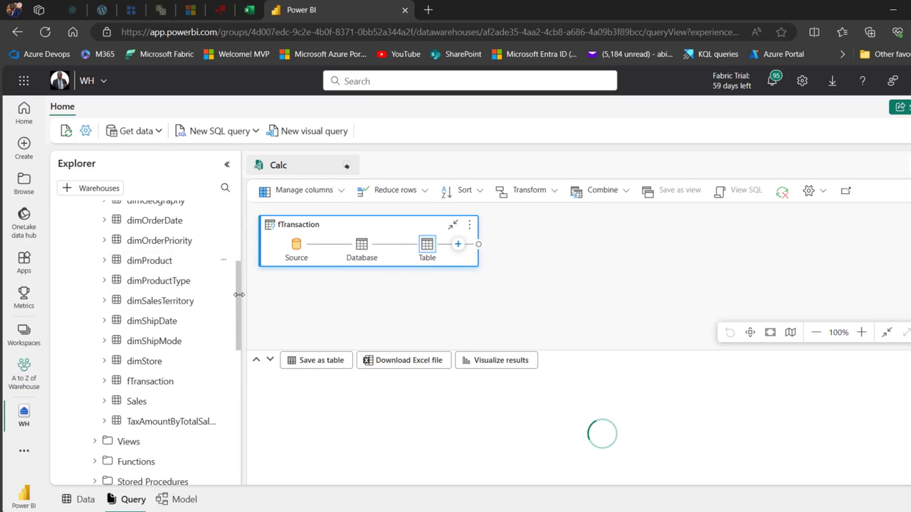
pyautogui.moveTo(237, 299); pyautogui.dragTo(240, 230)
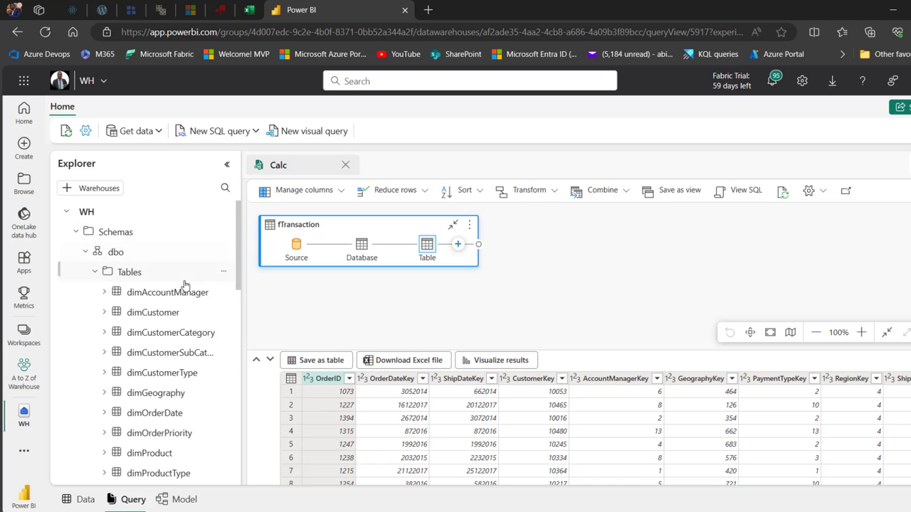
pyautogui.moveTo(178, 292); pyautogui.dragTo(638, 276)
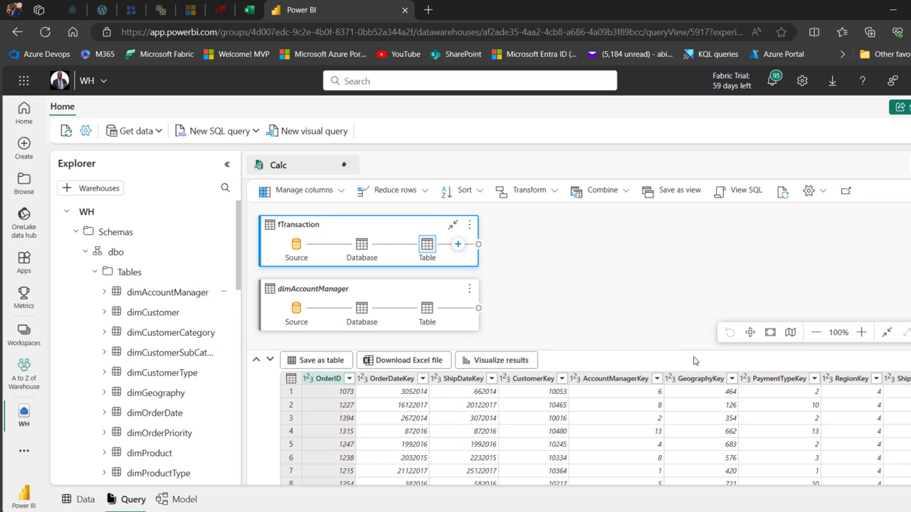
pyautogui.click(813, 333)
pyautogui.click(813, 332)
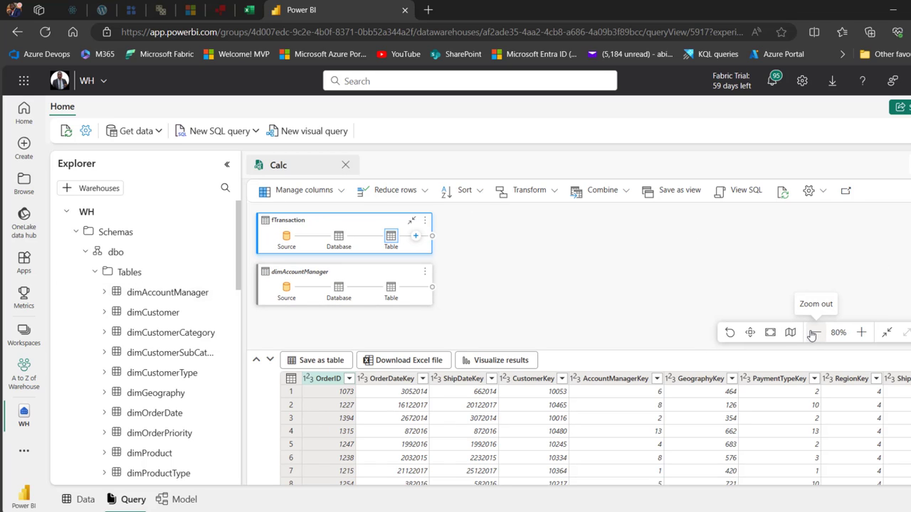
pyautogui.click(813, 332)
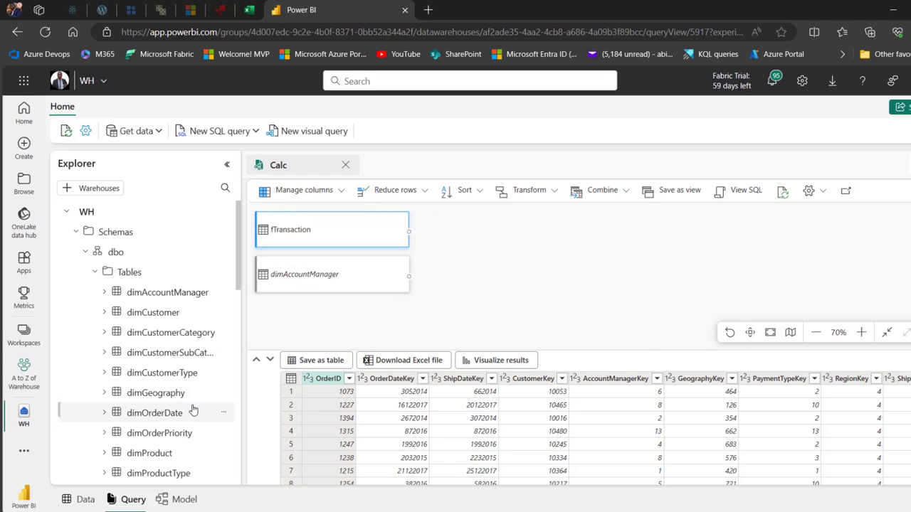
pyautogui.moveTo(168, 456); pyautogui.dragTo(432, 310)
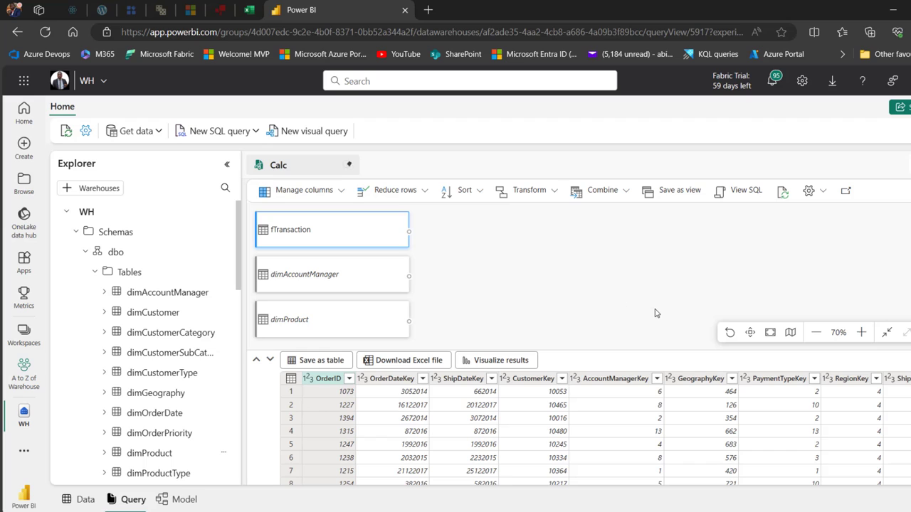
pyautogui.click(861, 333)
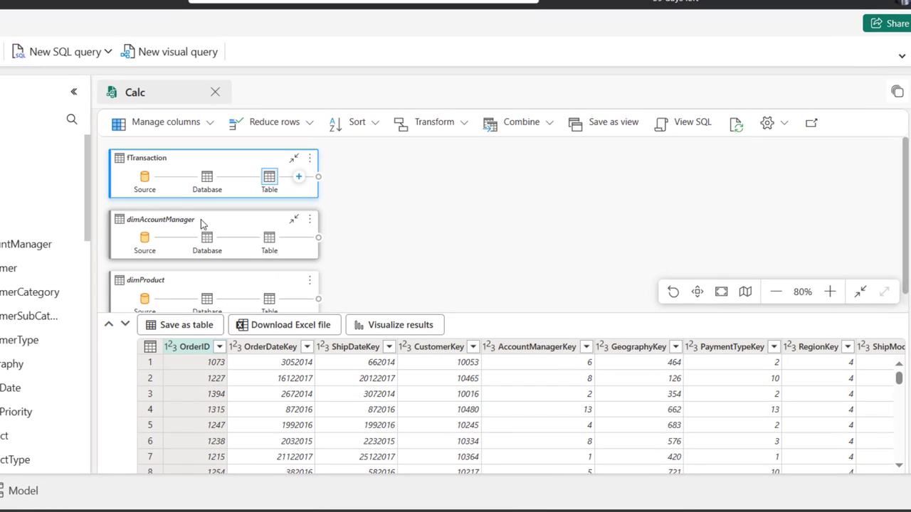
# - Preview the rows of dimAccountManager and dimProduct, ending with the fTransaction table selected
pyautogui.click(197, 225)
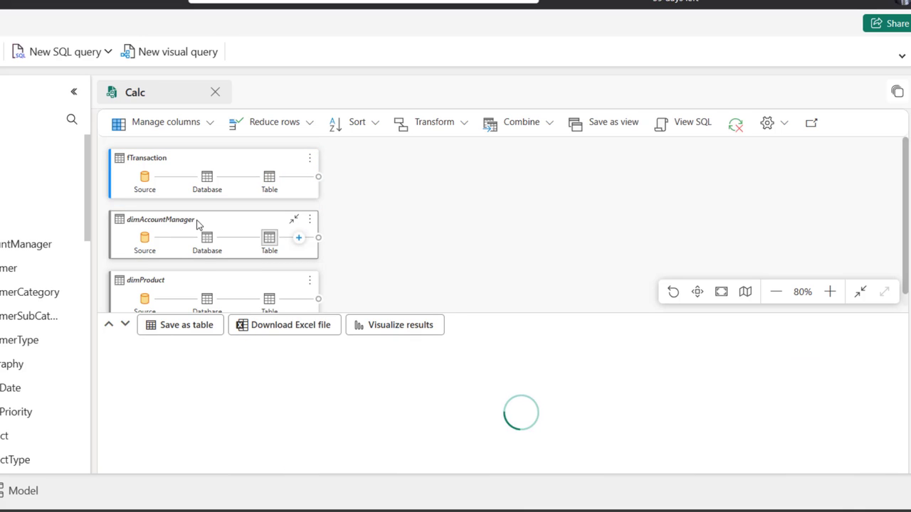
pyautogui.click(248, 411)
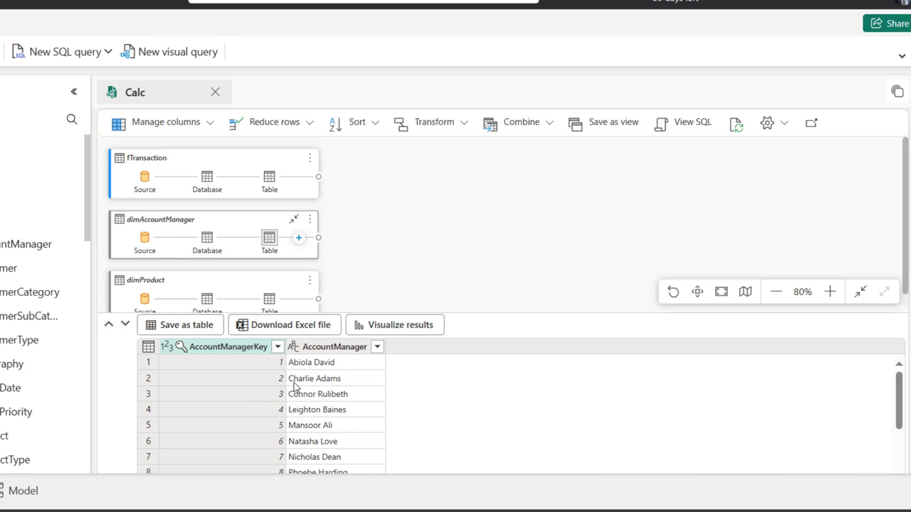
pyautogui.click(220, 284)
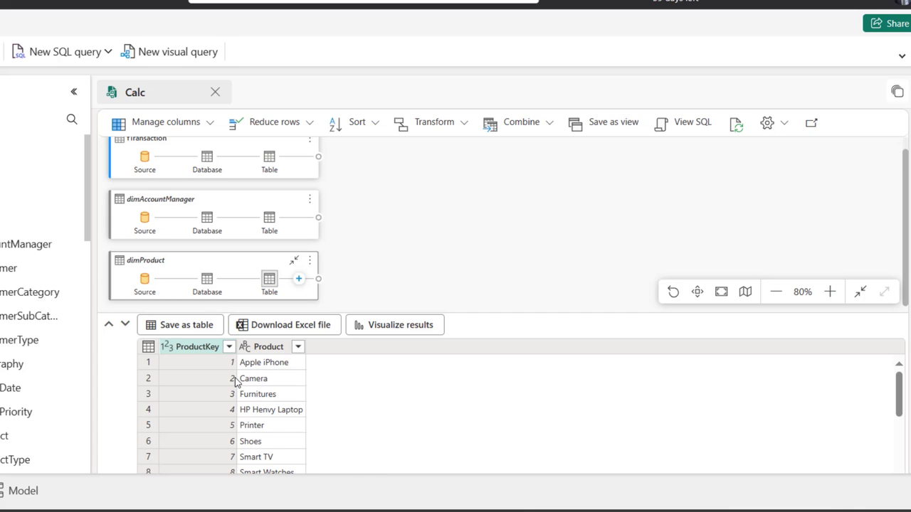
pyautogui.click(233, 148)
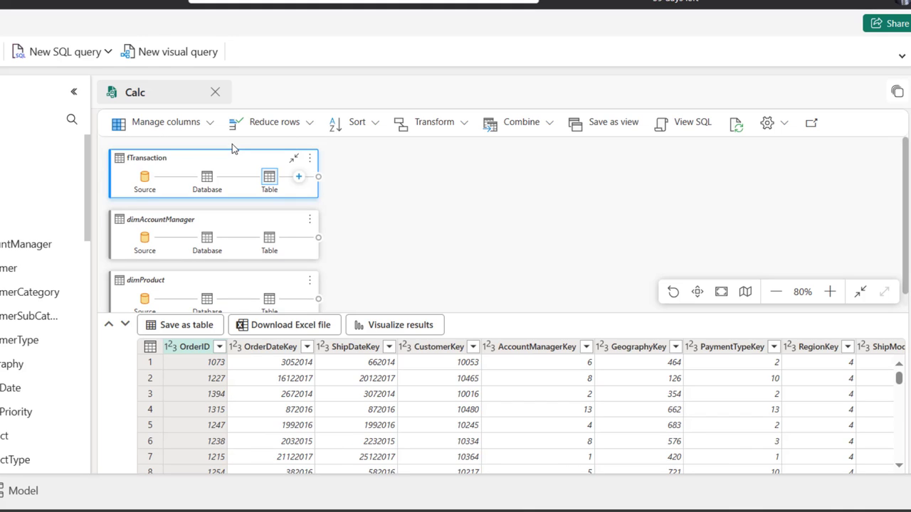
# - Merge fTransaction with dimAccountManager on AccountManagerKey using a left outer join
pyautogui.click(299, 178)
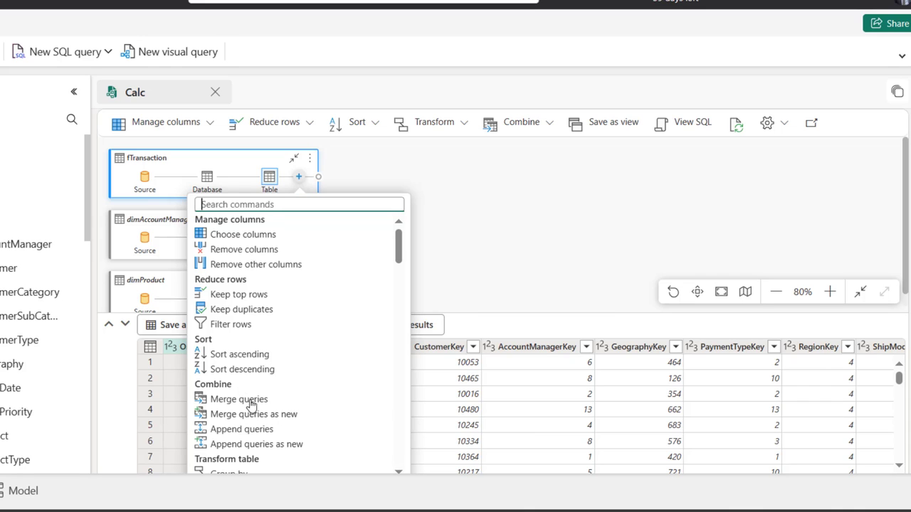
pyautogui.click(238, 399)
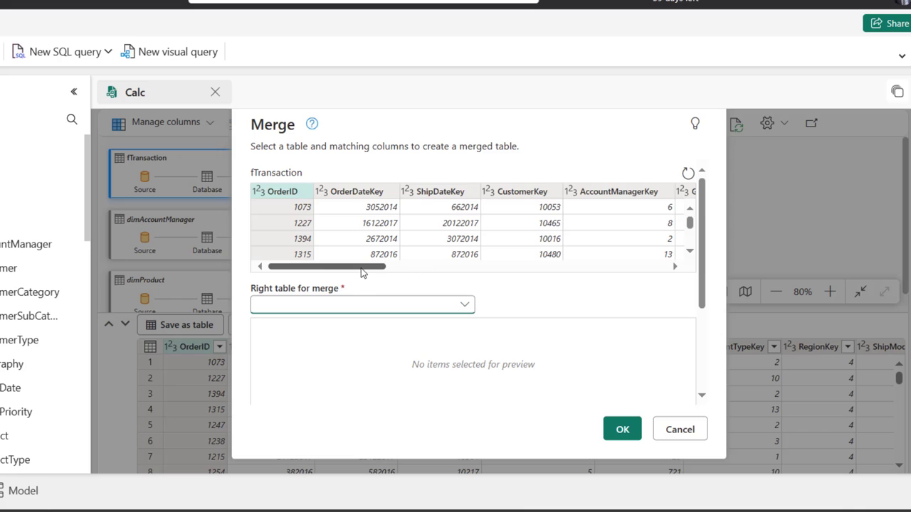
pyautogui.moveTo(374, 270); pyautogui.dragTo(418, 270)
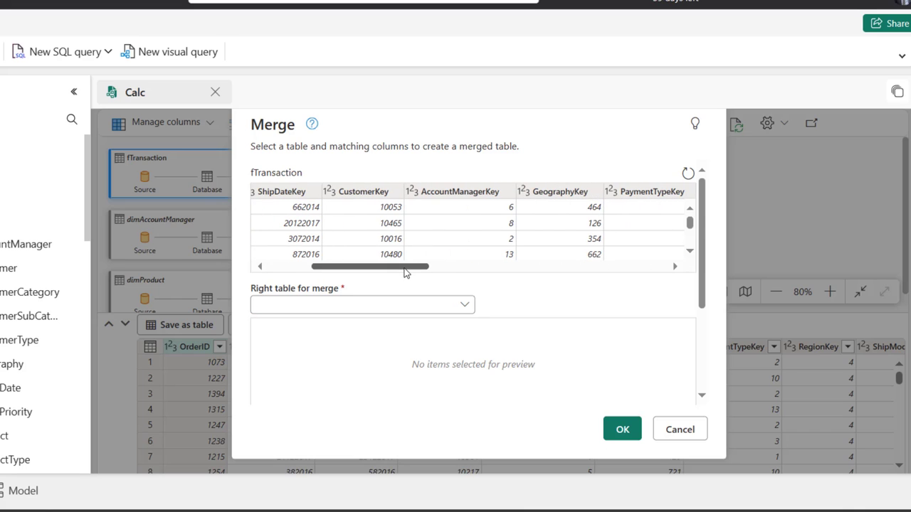
pyautogui.click(471, 193)
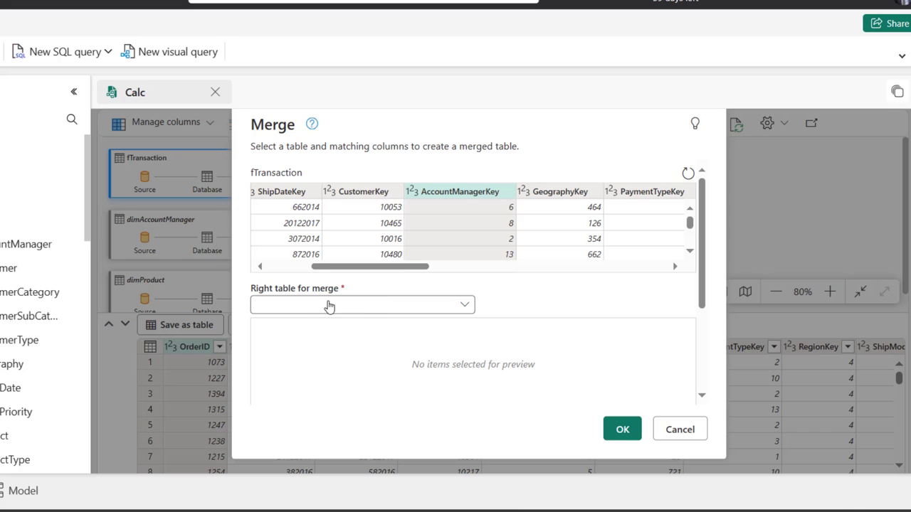
pyautogui.click(464, 307)
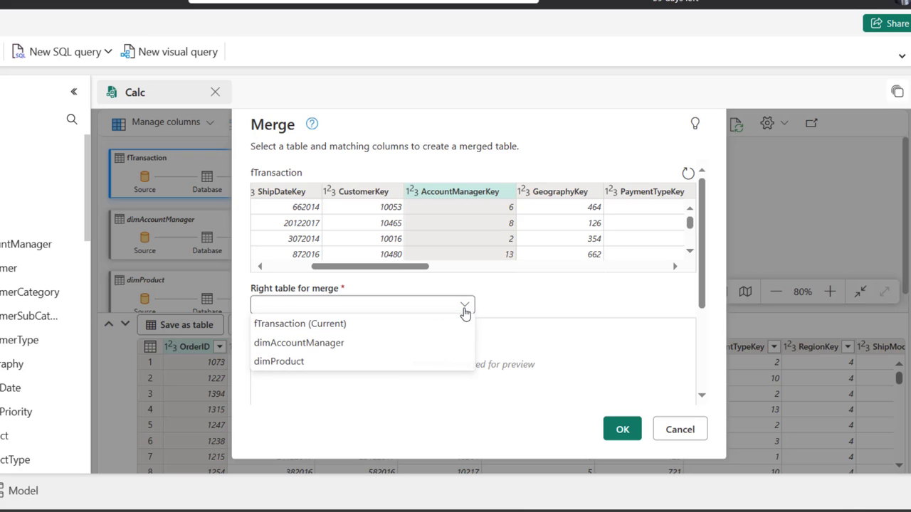
pyautogui.click(310, 345)
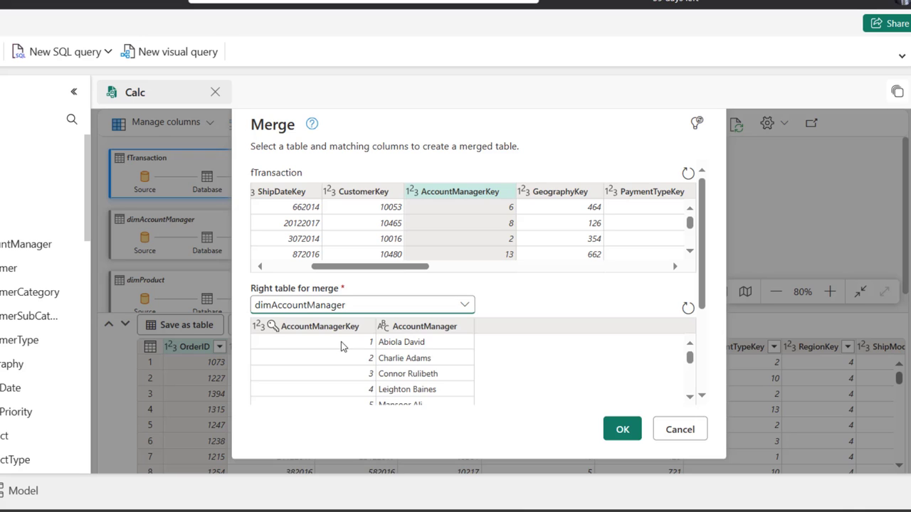
pyautogui.click(306, 330)
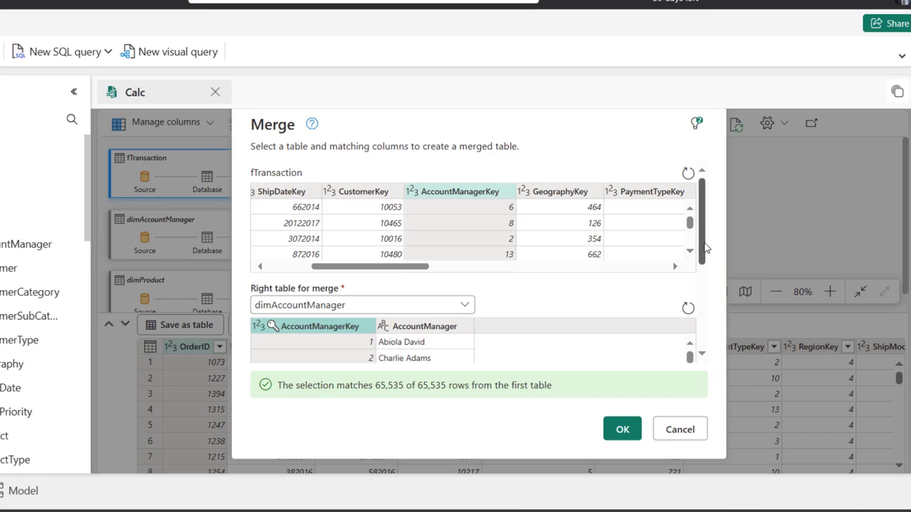
pyautogui.scroll(-5, 705, 256)
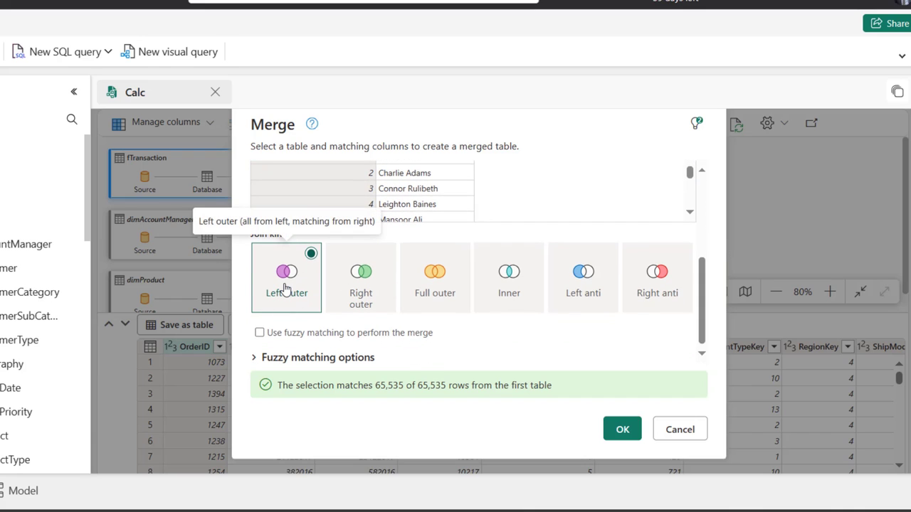
pyautogui.click(624, 430)
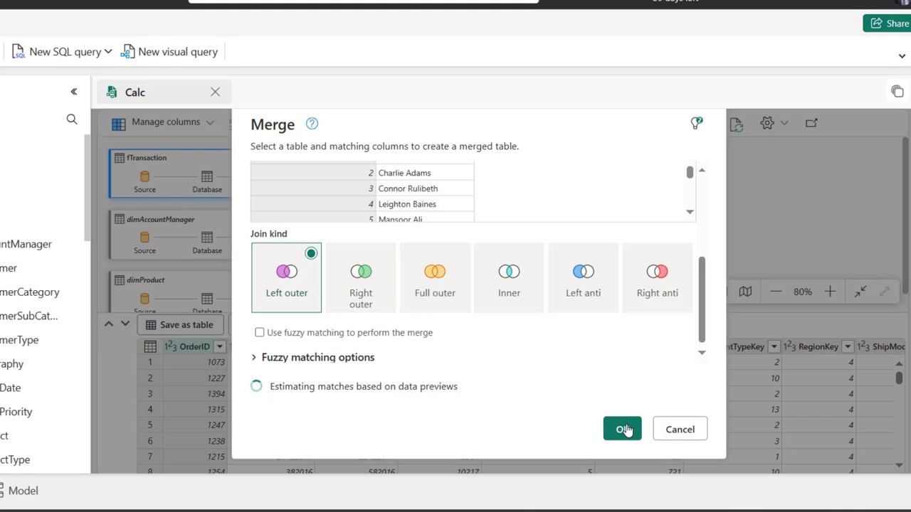
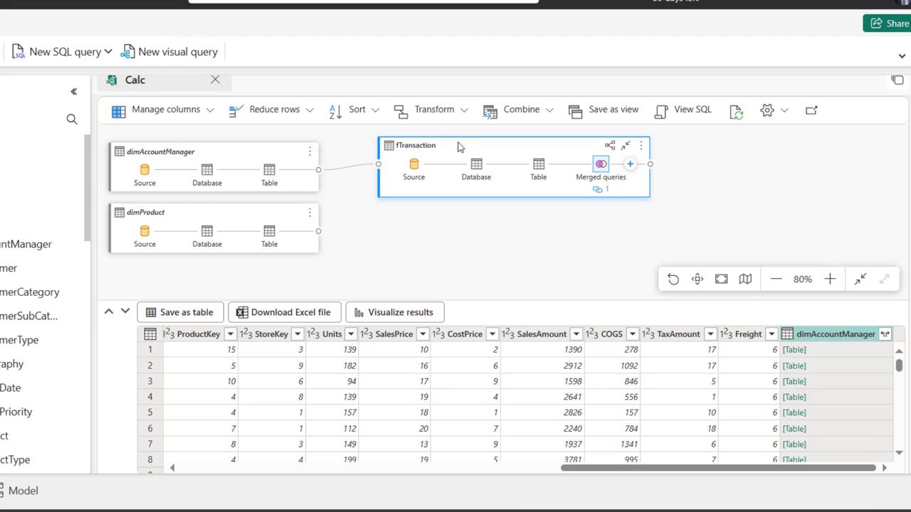
# - Merge the fTransaction query with dimProduct on the ProductKey column of both tables
pyautogui.click(629, 166)
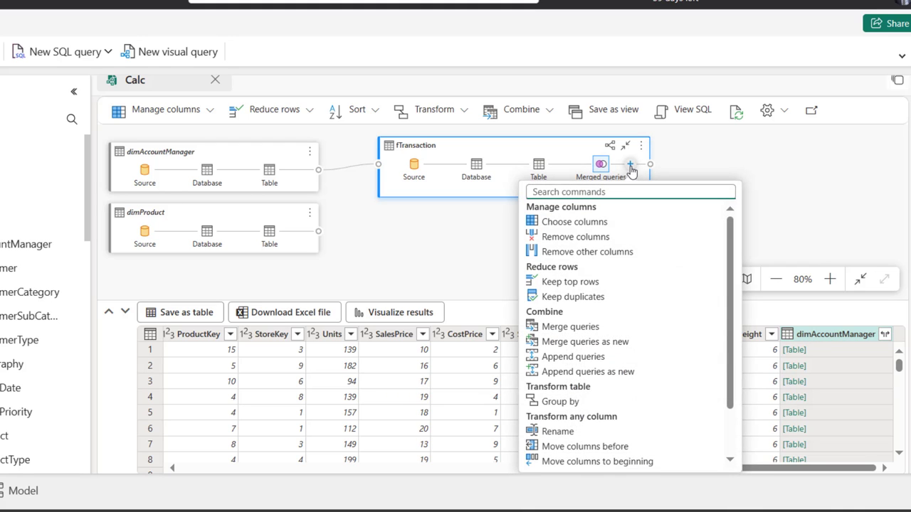
pyautogui.click(570, 326)
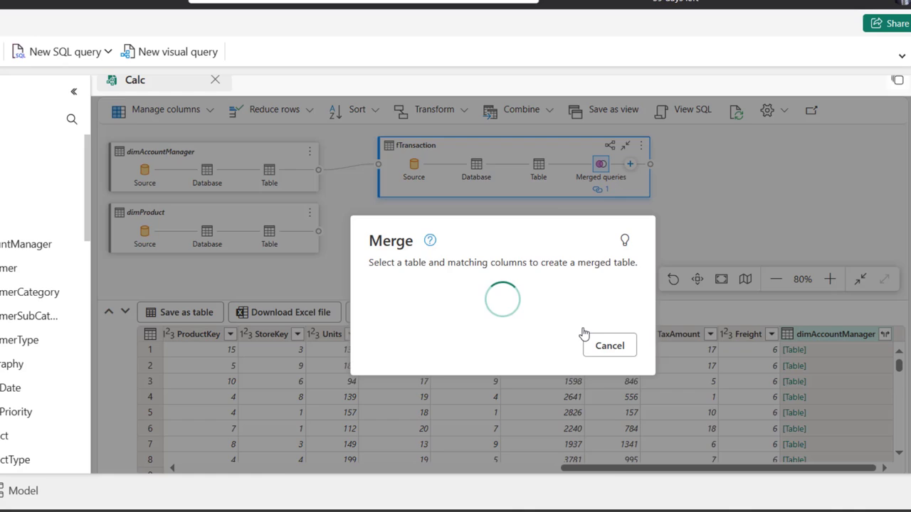
pyautogui.moveTo(379, 288); pyautogui.dragTo(567, 287)
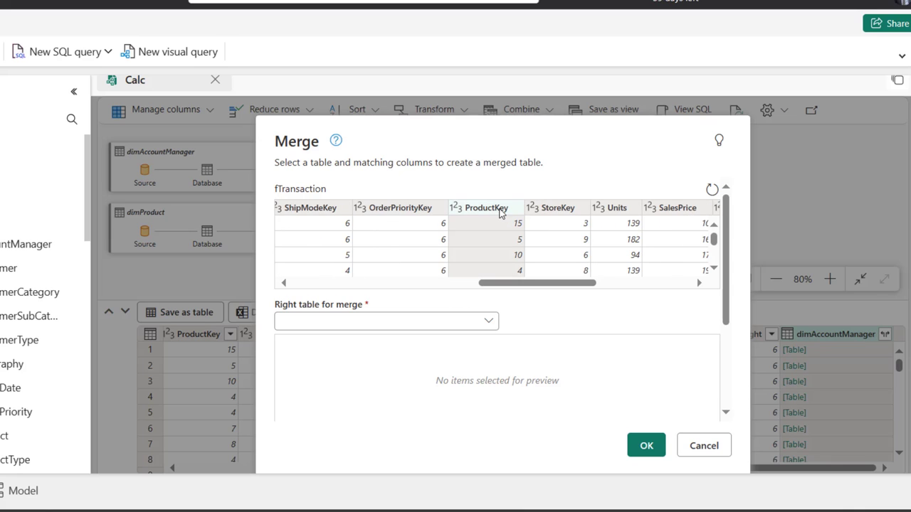
pyautogui.click(477, 249)
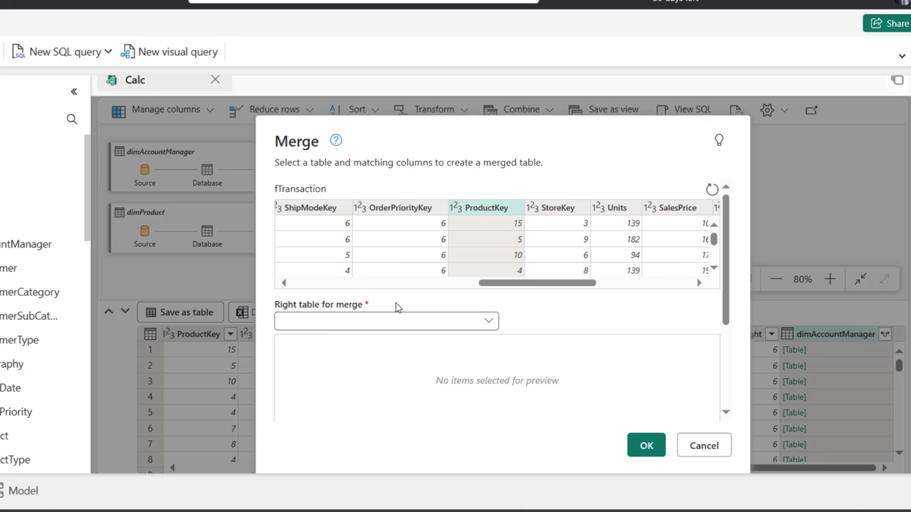
pyautogui.click(477, 321)
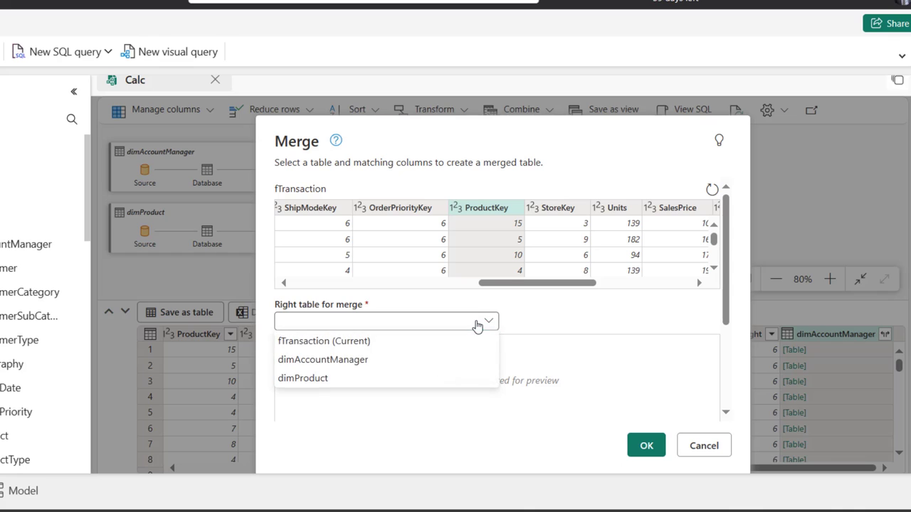
pyautogui.click(317, 378)
pyautogui.click(318, 343)
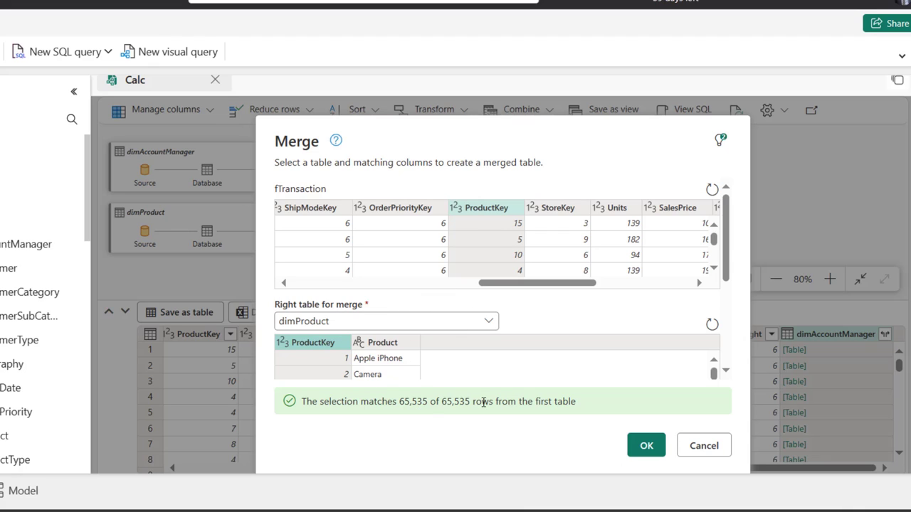
pyautogui.click(648, 448)
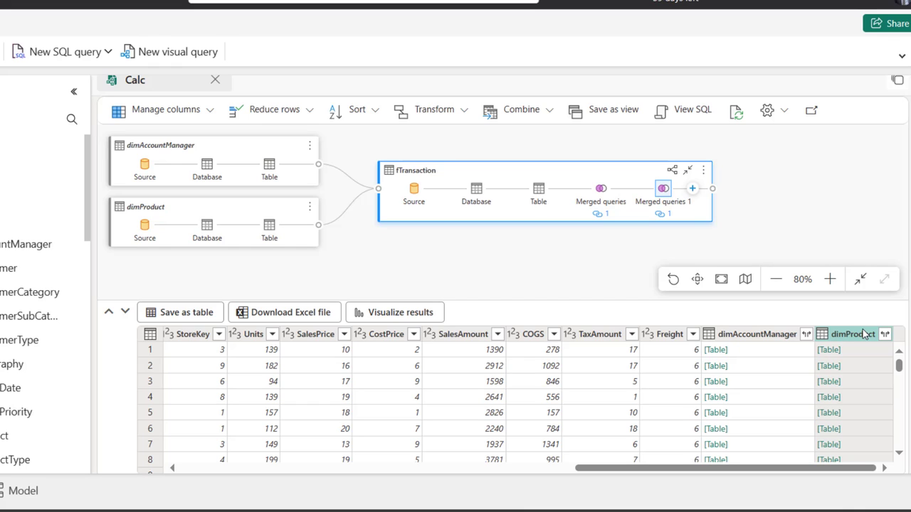
# - Expand the merged dimAccountManager column, including only AccountManager and leaving out AccountManagerKey
pyautogui.click(807, 334)
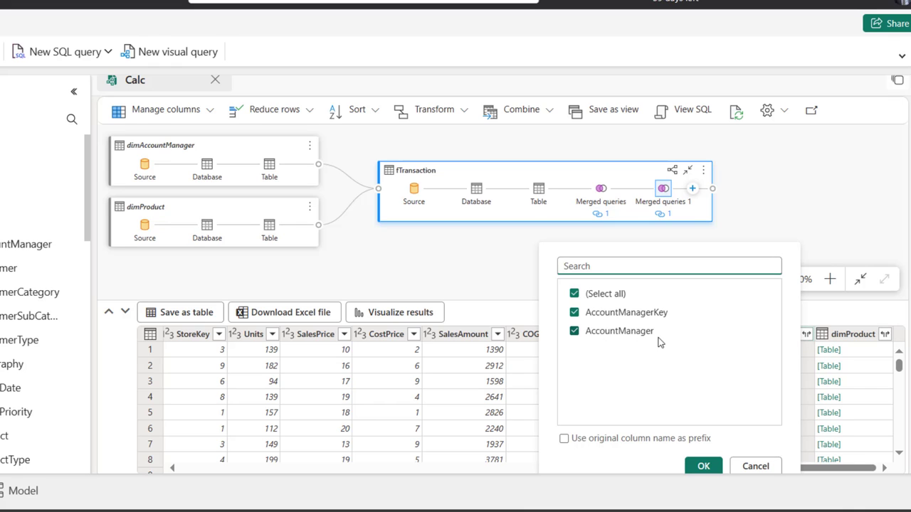
pyautogui.click(573, 314)
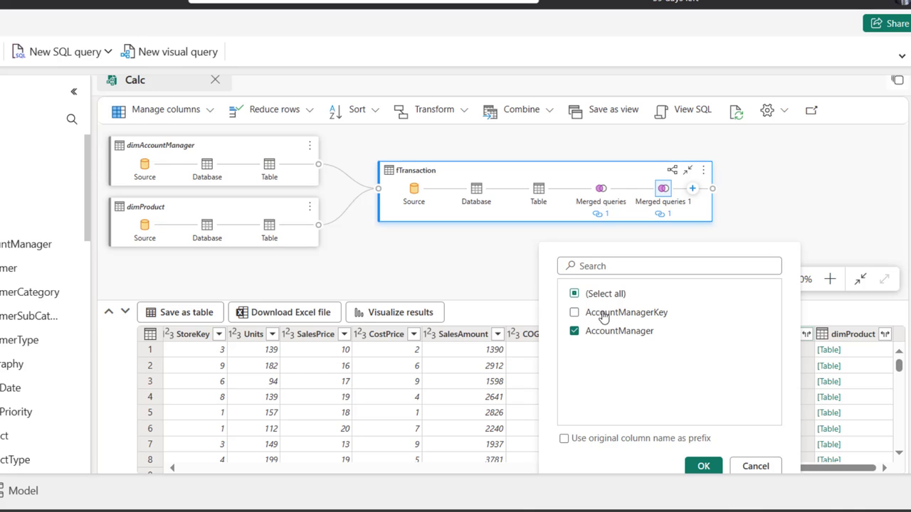
pyautogui.click(703, 466)
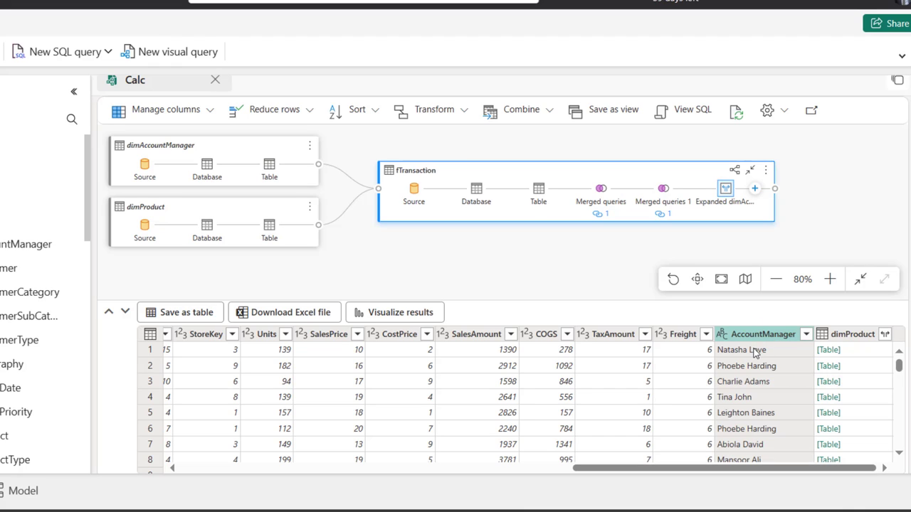
# - Expand the merged dimProduct column, including only Product and leaving out ProductKey
pyautogui.click(884, 335)
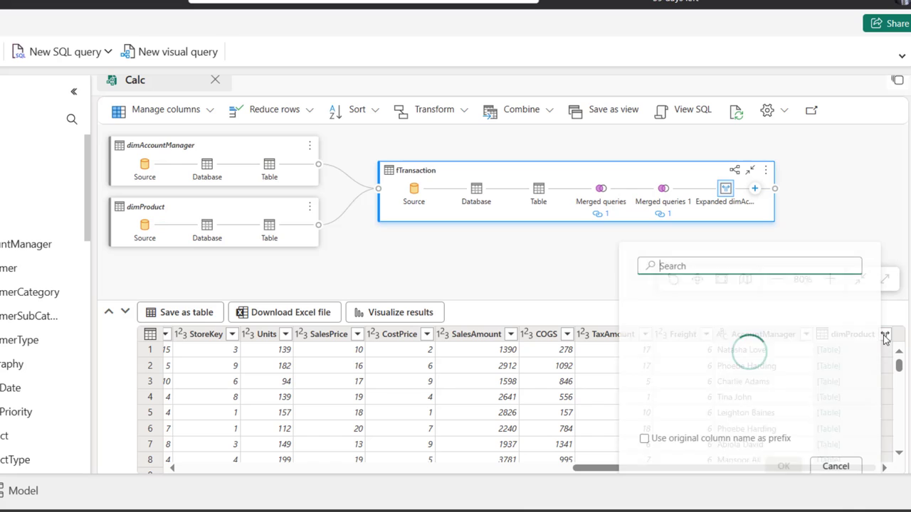
pyautogui.click(652, 315)
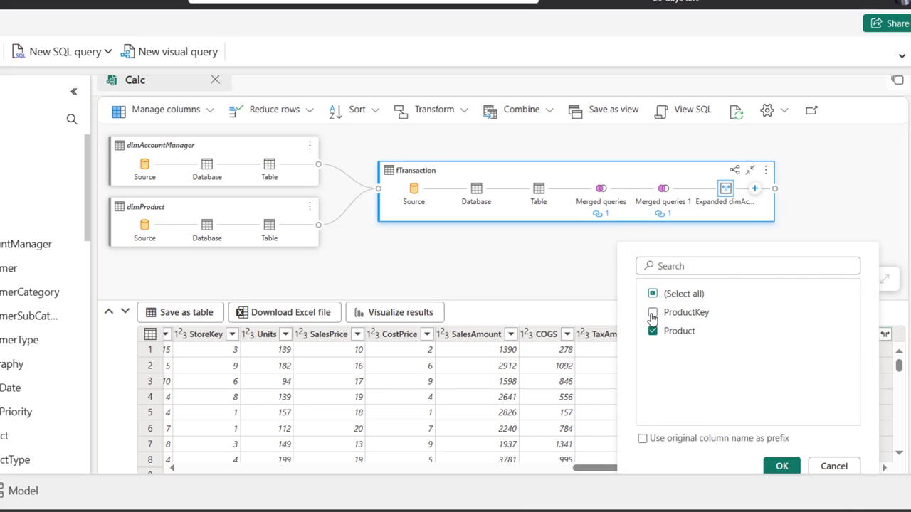
pyautogui.click(775, 466)
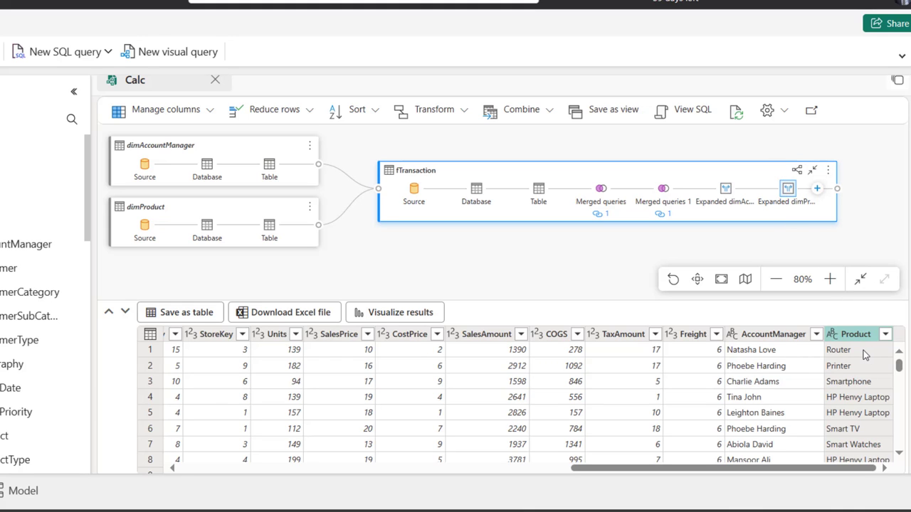
# - Add a Group by step to fTransaction in Advanced mode, grouping by Product and AccountManager
pyautogui.click(816, 190)
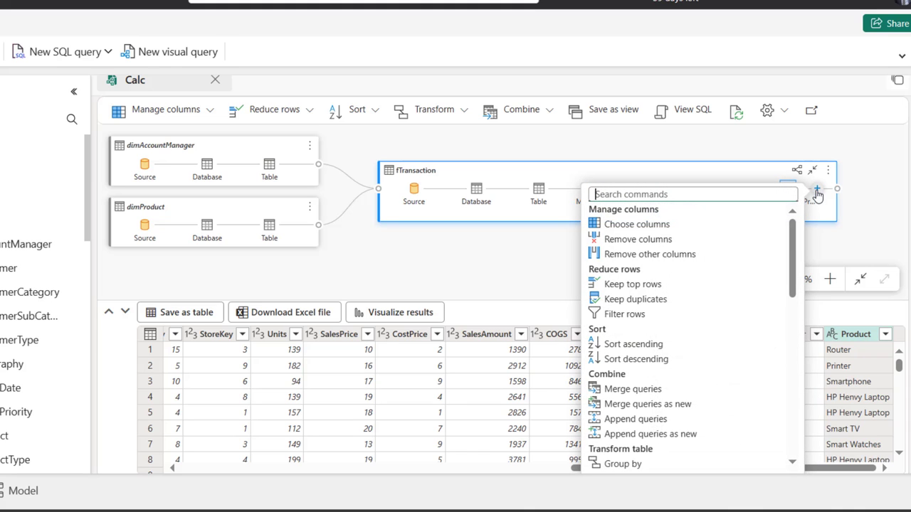
pyautogui.click(794, 273)
pyautogui.moveTo(795, 272); pyautogui.dragTo(795, 318)
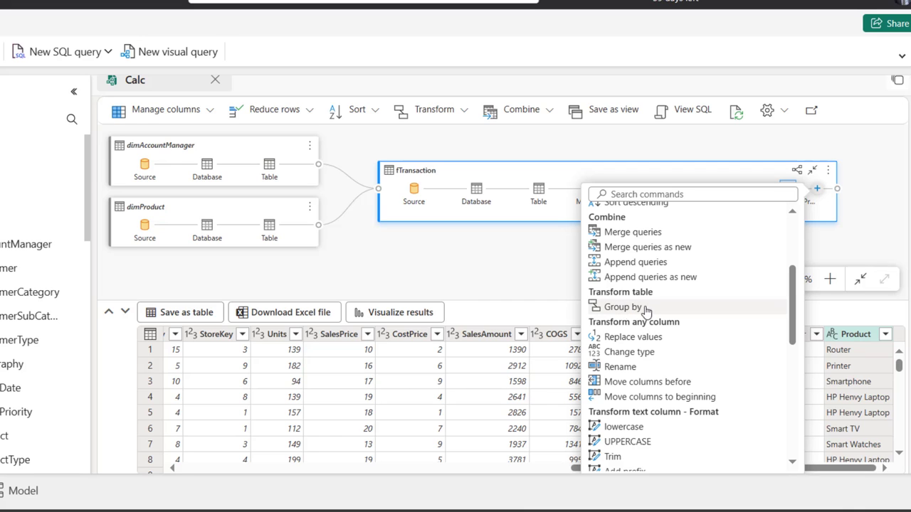
pyautogui.click(623, 312)
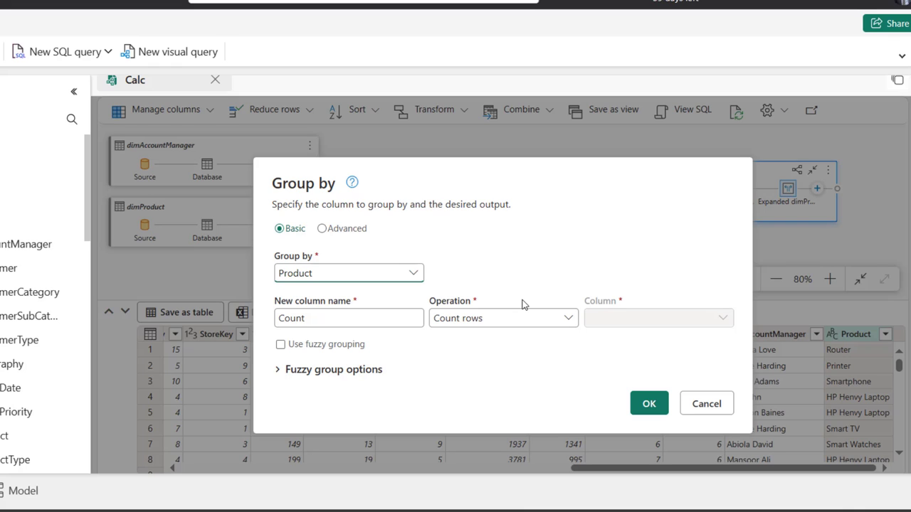
pyautogui.click(322, 229)
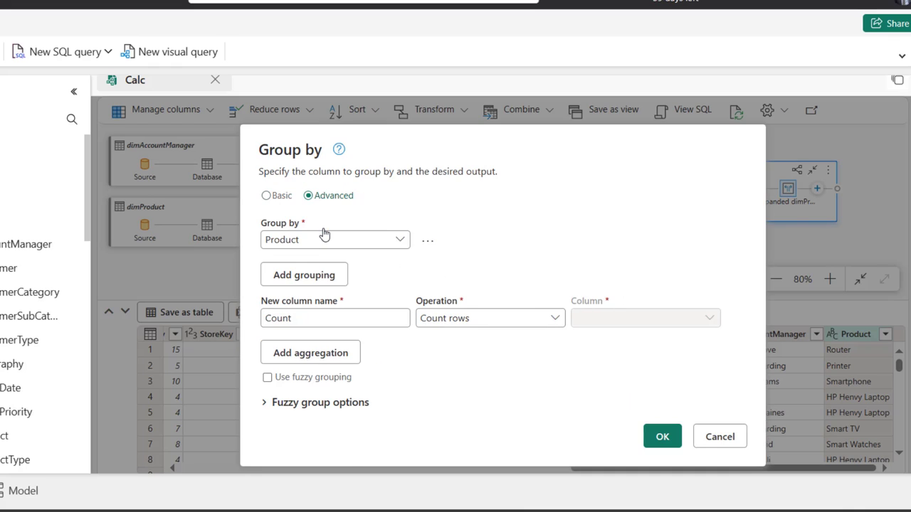
pyautogui.click(314, 278)
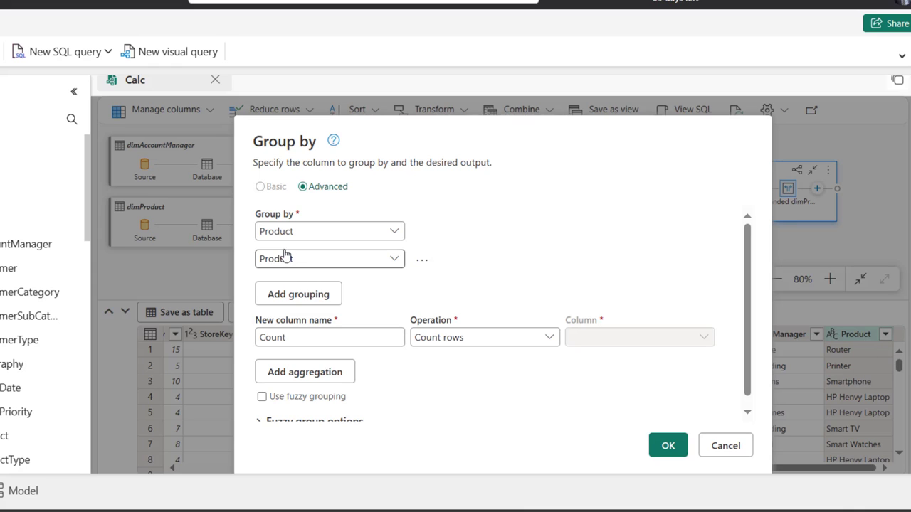
pyautogui.click(396, 261)
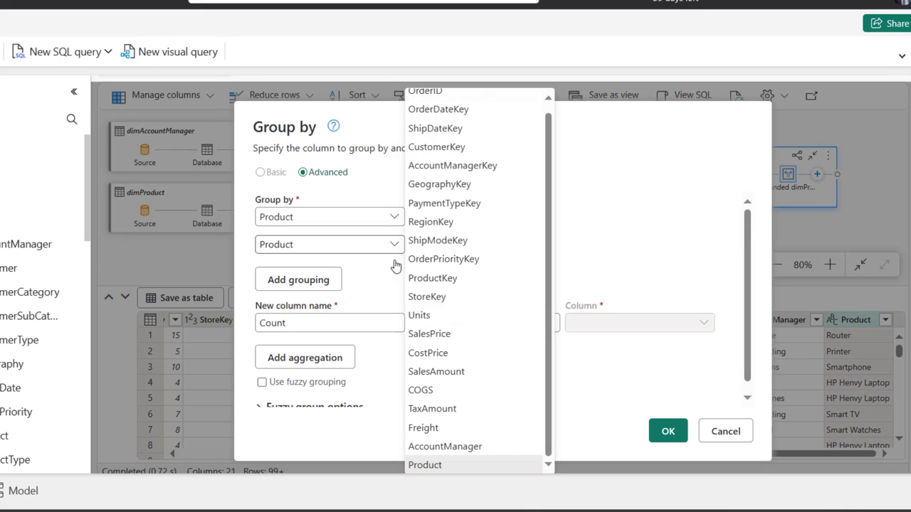
pyautogui.click(444, 446)
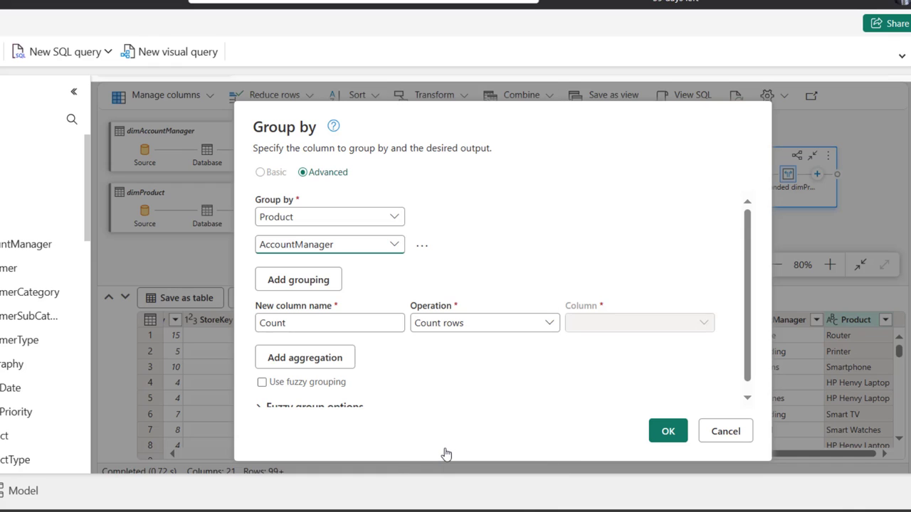
# - Define the first aggregation as "Reve for Products by Account Manager", using the Sum of SalesAmount, and copy its name
pyautogui.doubleClick(325, 323)
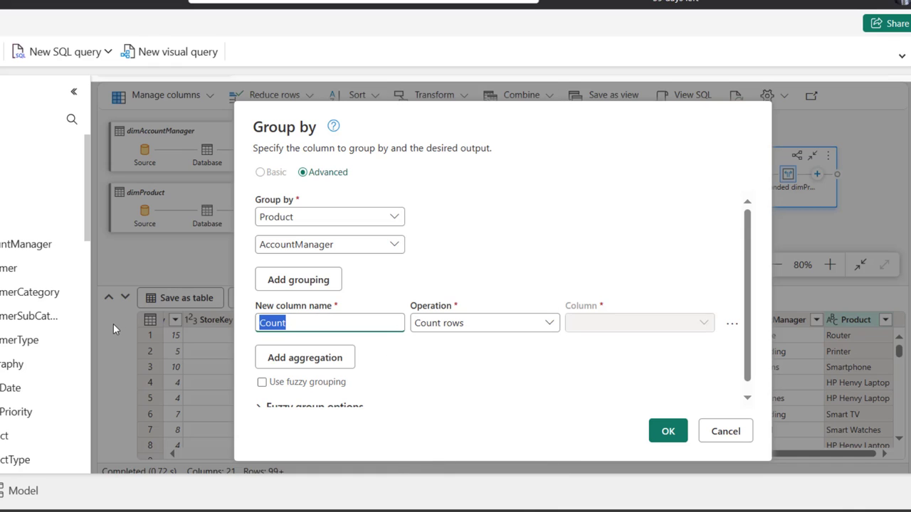
pyautogui.write('Reve for ')
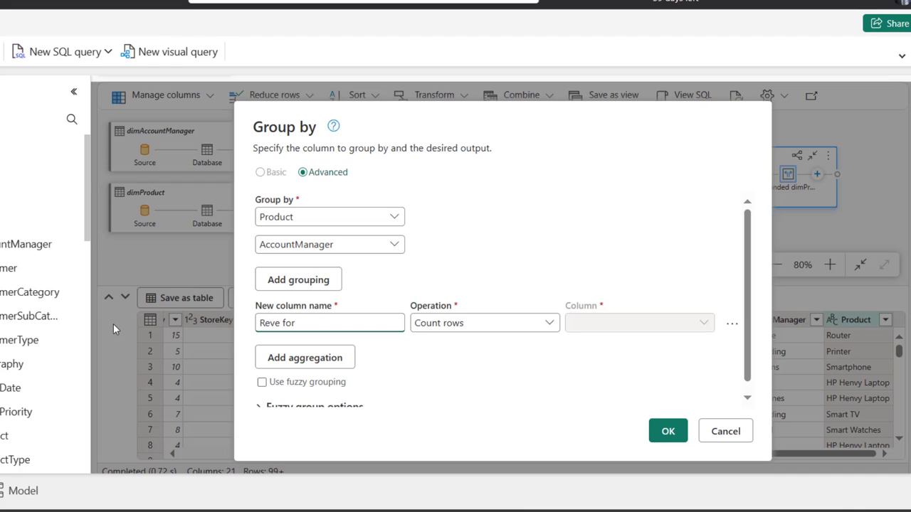
pyautogui.write('Products by Account Manage')
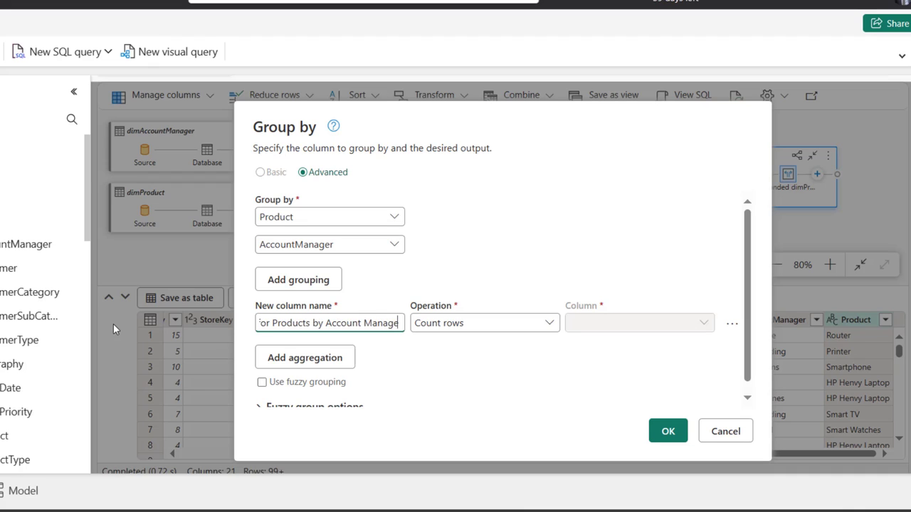
pyautogui.write('r')
pyautogui.hotkey('ctrl', 'a')
pyautogui.hotkey('ctrl', 'c')
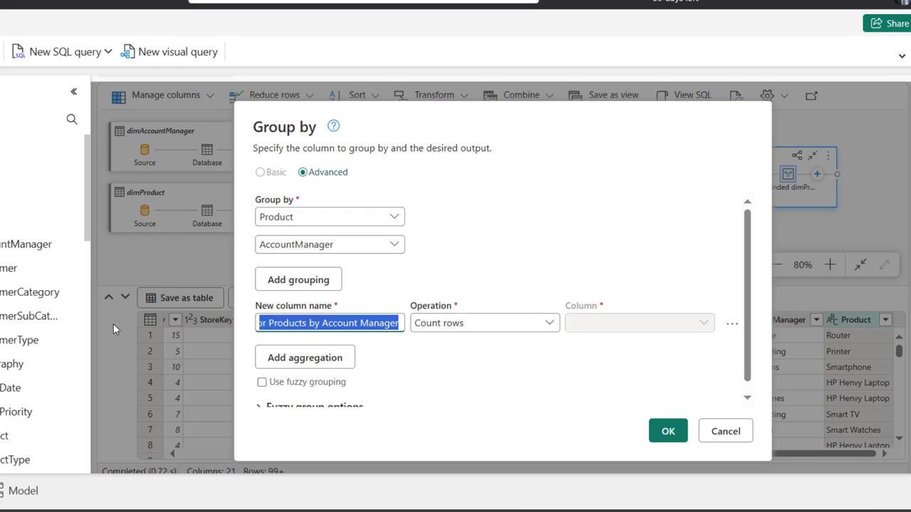
pyautogui.click(501, 327)
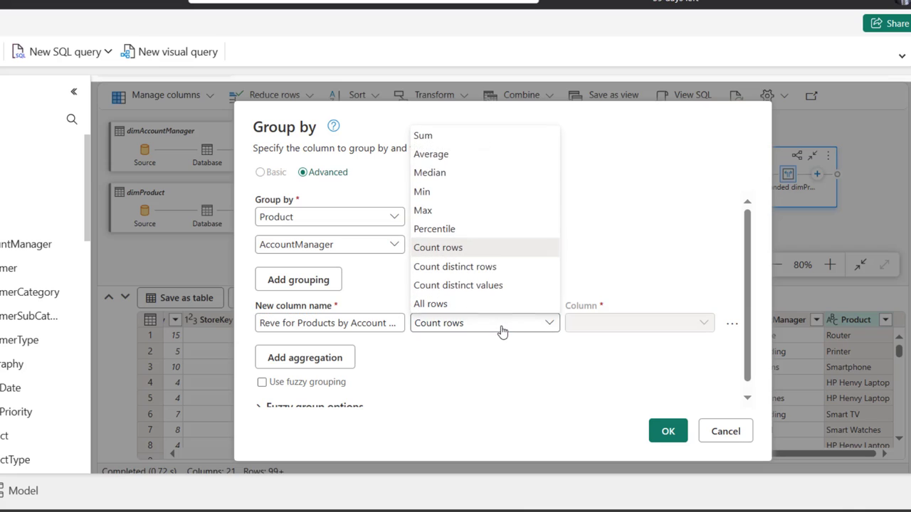
pyautogui.click(427, 137)
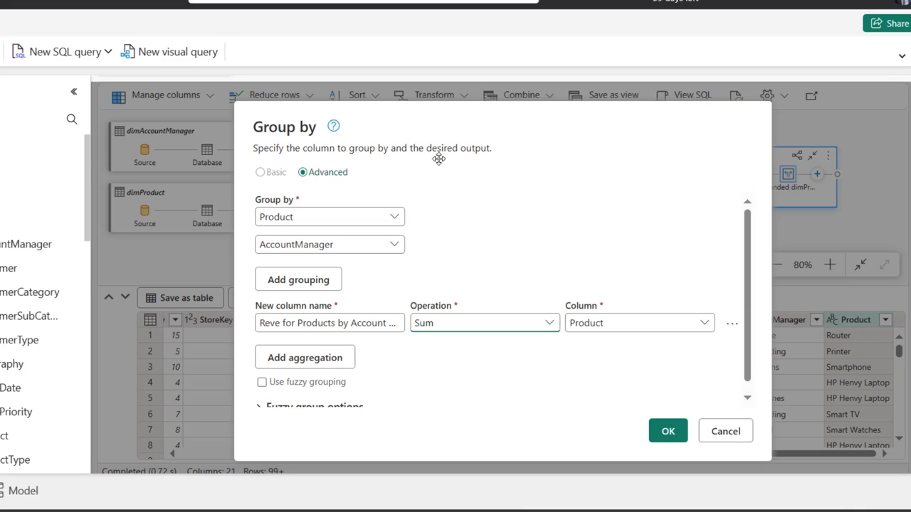
pyautogui.click(626, 324)
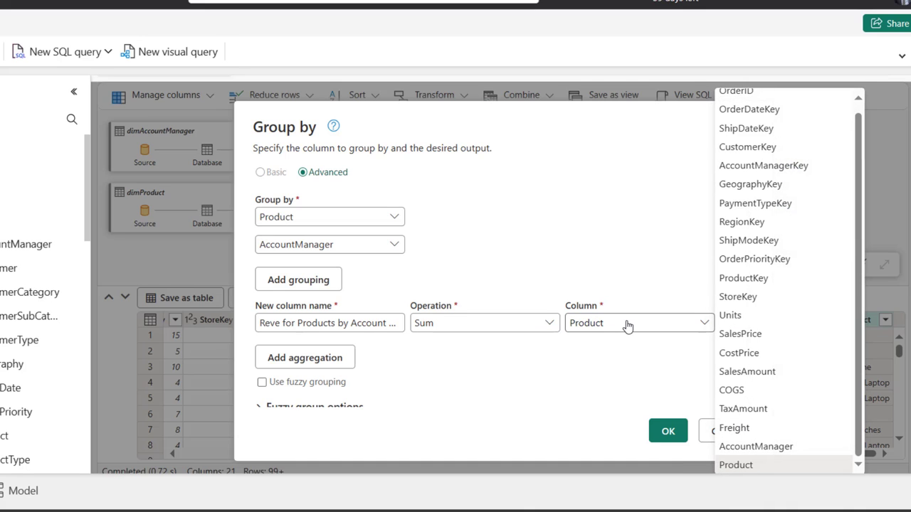
pyautogui.click(740, 373)
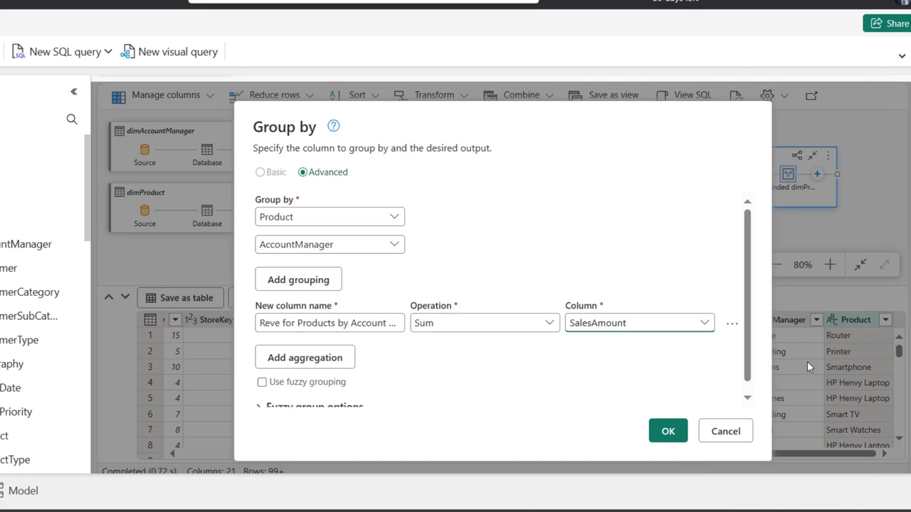
# - Add a second aggregation row and correct the first aggregation's name to "Rev for Products by Account Manager"
pyautogui.click(304, 358)
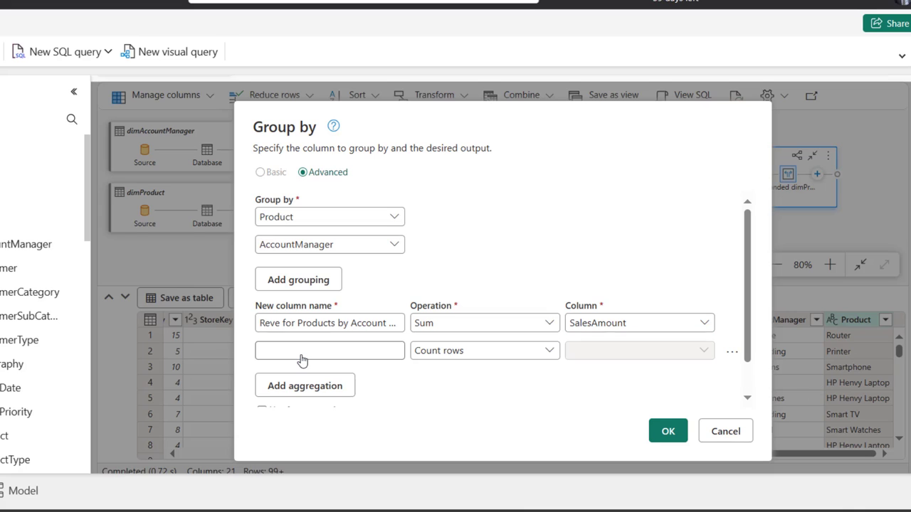
pyautogui.click(280, 323)
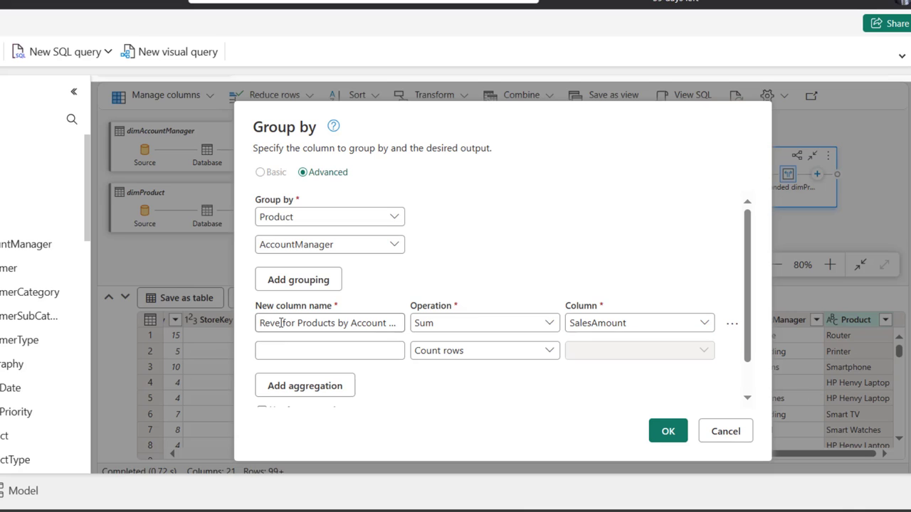
pyautogui.press('BackSpace')
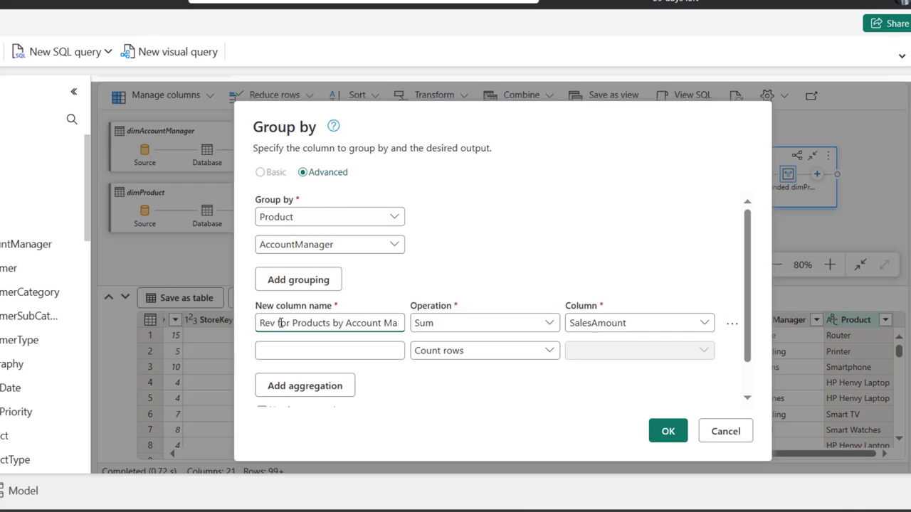
# - Name the second aggregation "COGS for Products by Account Manager", reusing the copied name
pyautogui.click(295, 349)
pyautogui.hotkey('ctrl', 'v')
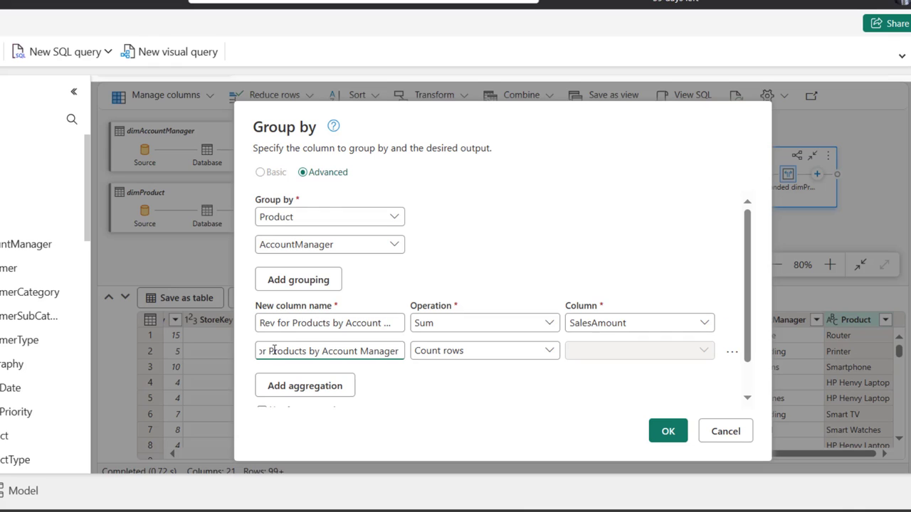
pyautogui.press('Left')
pyautogui.press('Left')
pyautogui.press('Left')
pyautogui.press('Left')
pyautogui.press('Left')
pyautogui.press('Left')
pyautogui.press('Left')
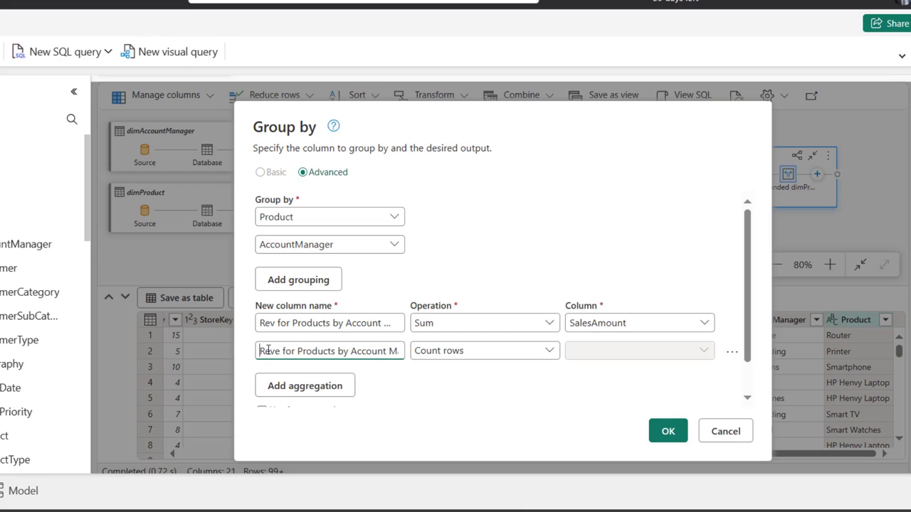
pyautogui.moveTo(281, 354); pyautogui.dragTo(114, 339)
pyautogui.write('COGS')
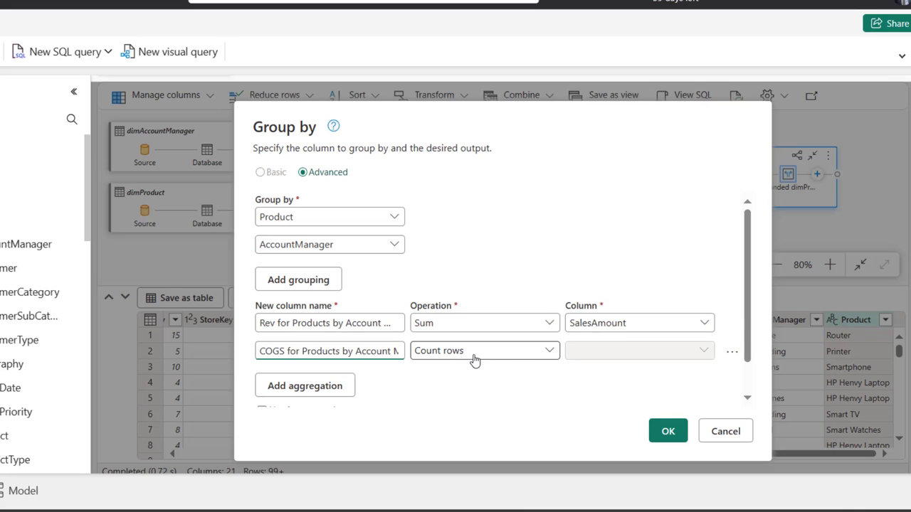
# - Set the second aggregation to the Sum of the COGS column and apply the grouping
pyautogui.click(519, 353)
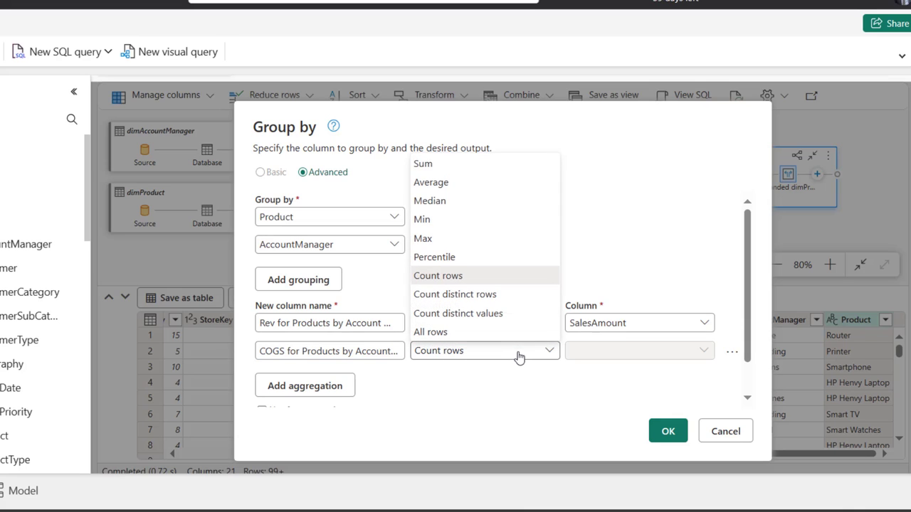
pyautogui.click(423, 164)
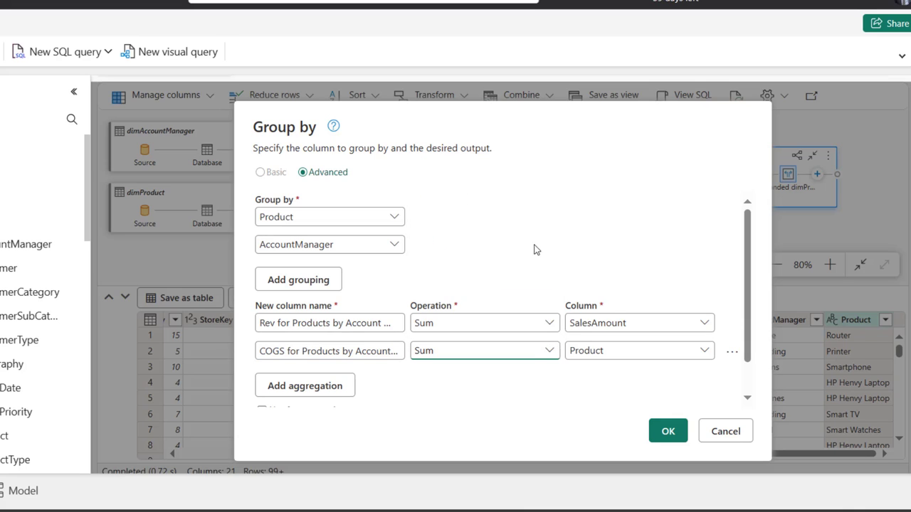
pyautogui.click(662, 352)
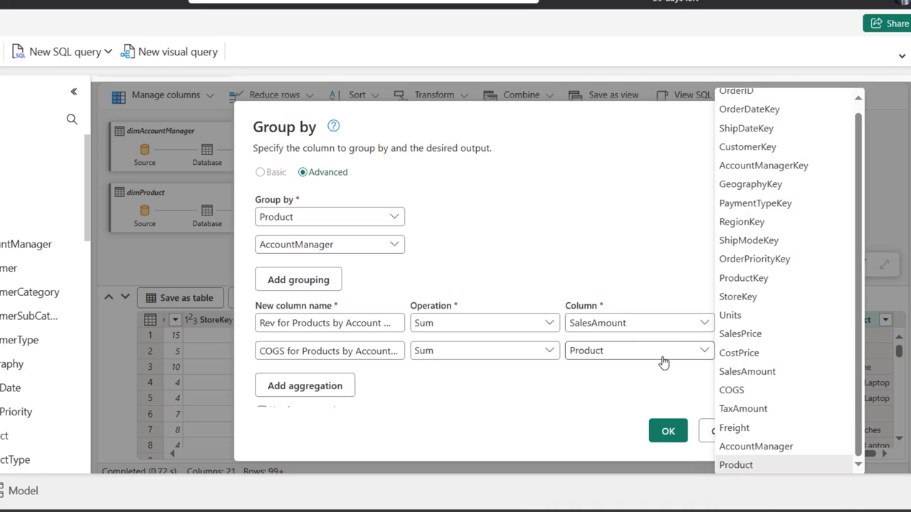
pyautogui.click(747, 395)
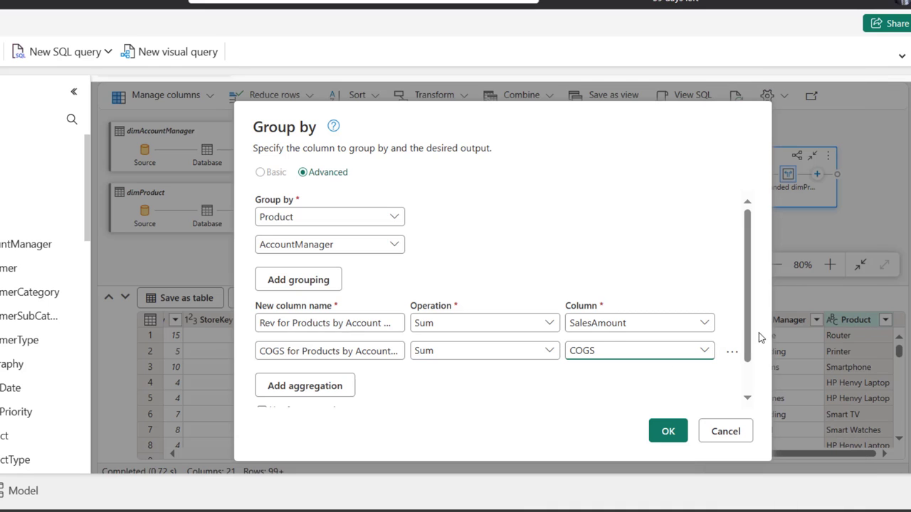
pyautogui.scroll(-2, 752, 396)
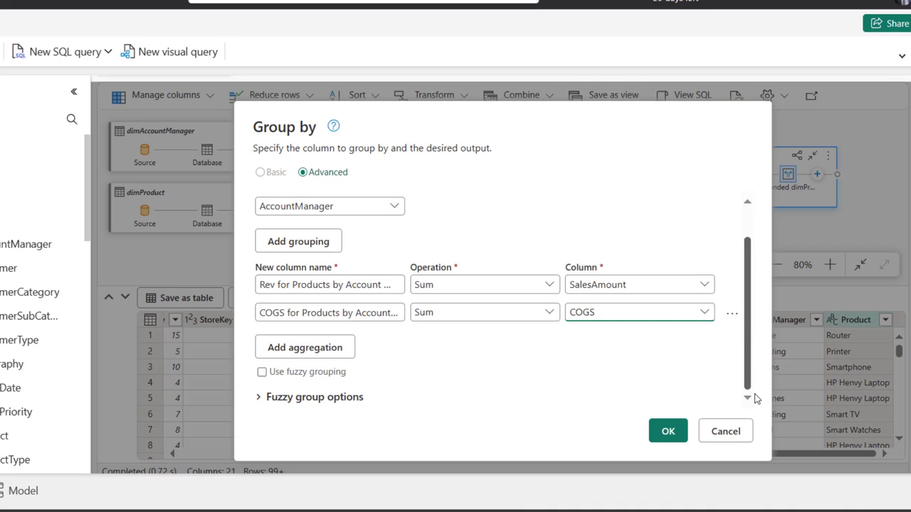
pyautogui.click(668, 434)
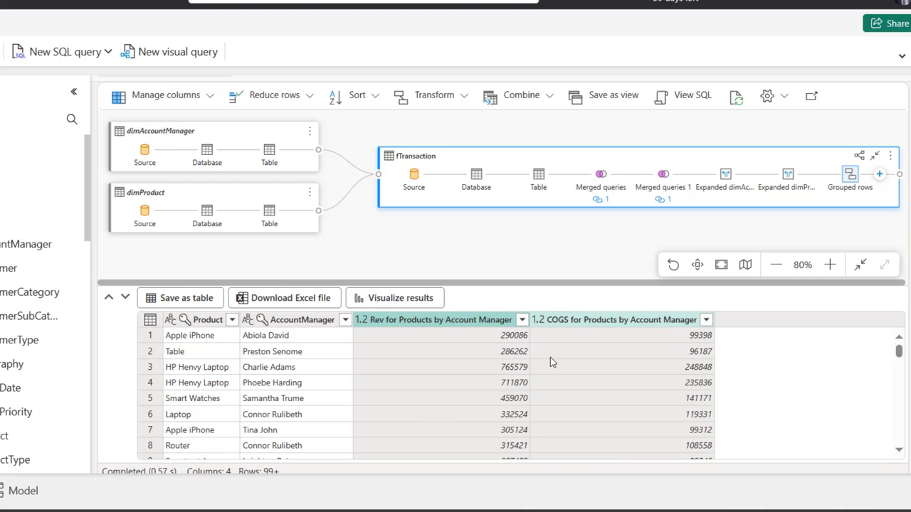
# - Enlarge the results preview and look through the grouped rows to check how many there are
pyautogui.moveTo(535, 283); pyautogui.dragTo(536, 178)
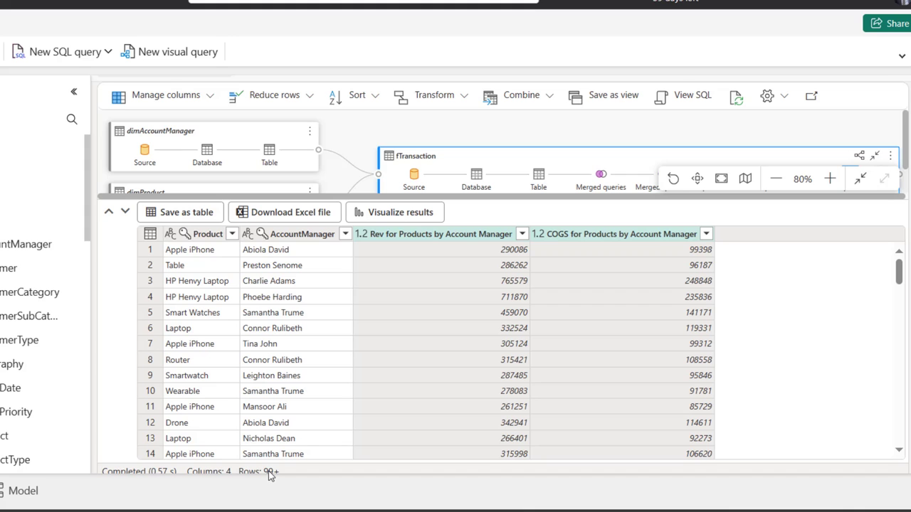
pyautogui.click(898, 280)
pyautogui.moveTo(898, 280); pyautogui.dragTo(900, 343)
pyautogui.moveTo(900, 349); pyautogui.dragTo(902, 429)
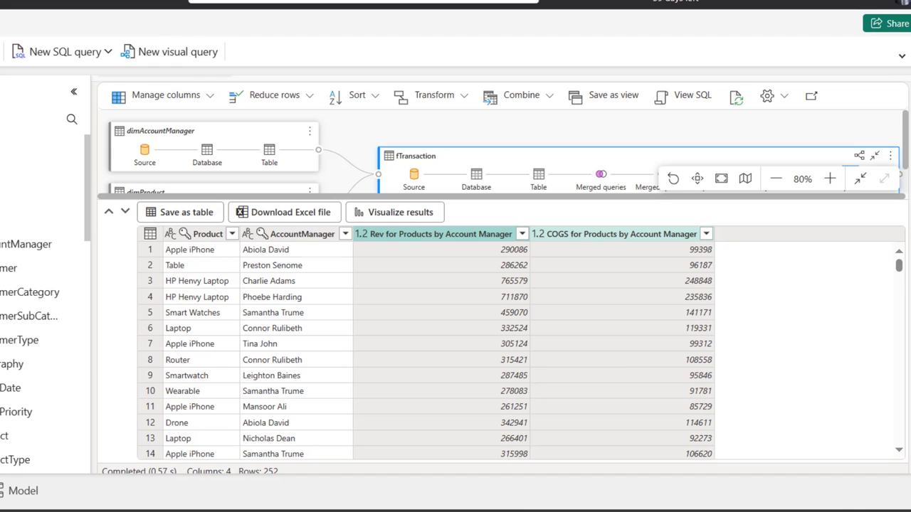
# - Examine the warehouse, schema and table name options and the full SQL statement for saving the results as a table, and cancel without saving
pyautogui.scroll(-1, 908, 144)
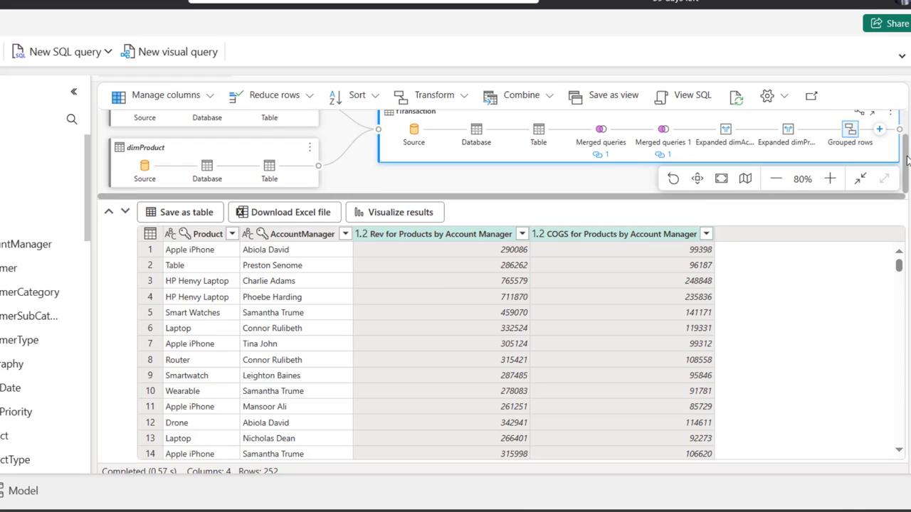
pyautogui.moveTo(907, 160); pyautogui.dragTo(903, 142)
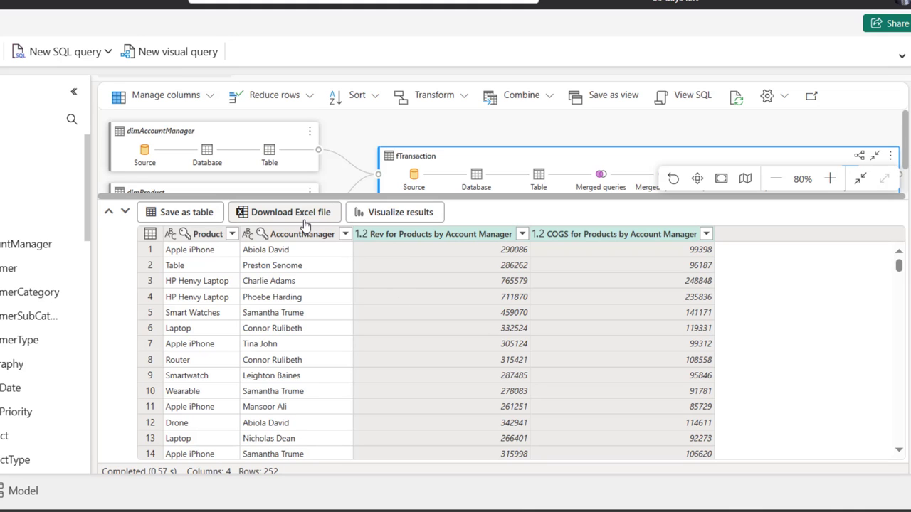
pyautogui.click(193, 217)
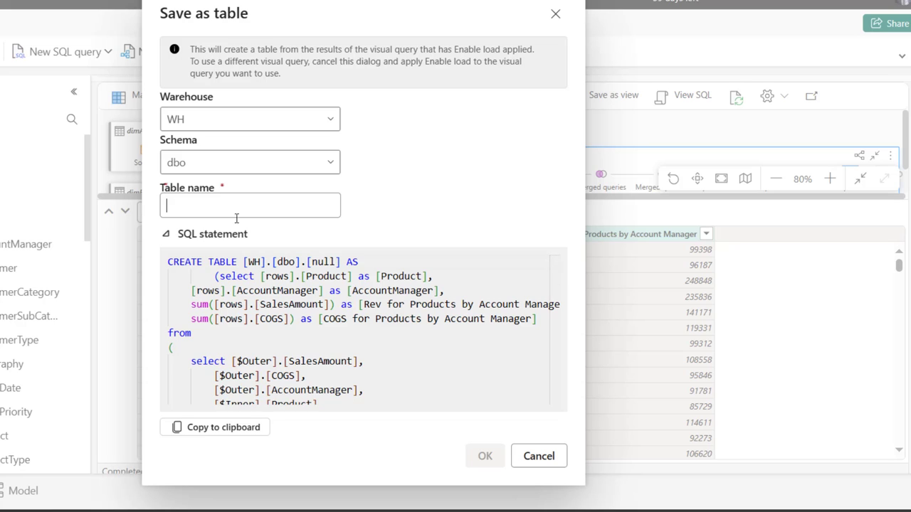
pyautogui.click(333, 125)
pyautogui.click(333, 123)
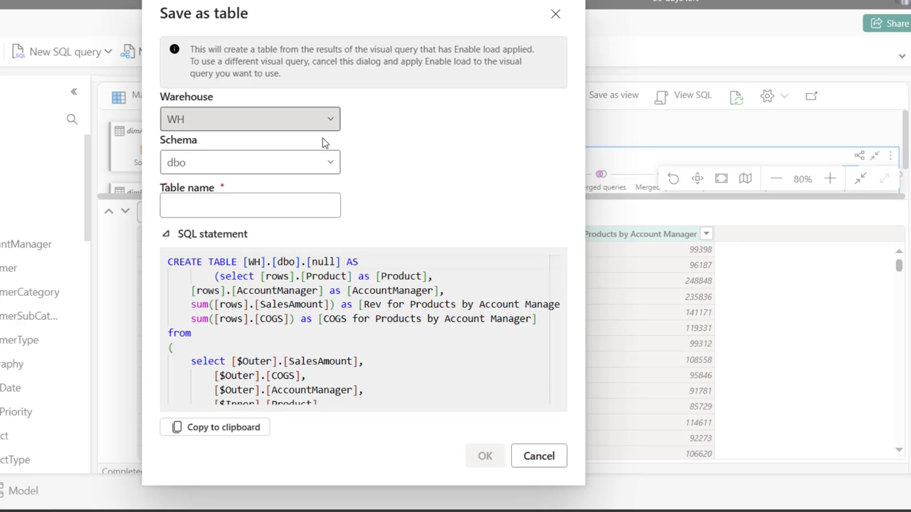
pyautogui.click(332, 164)
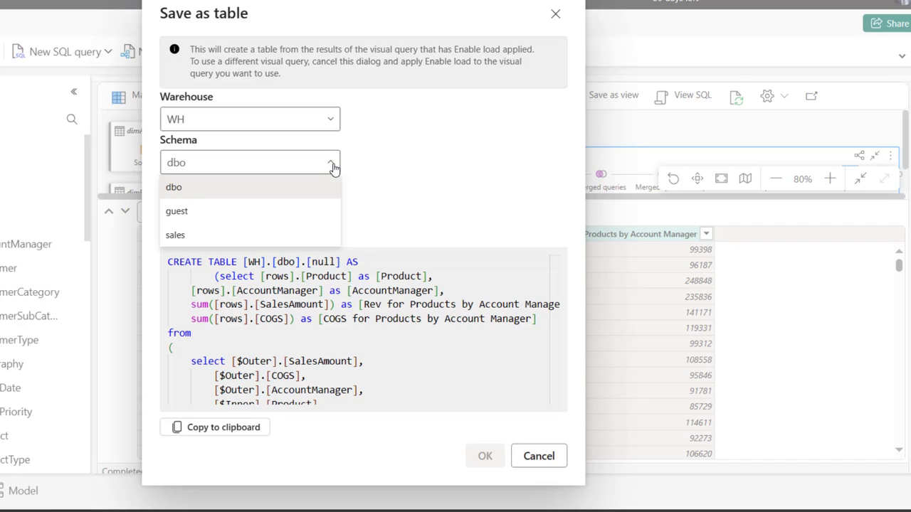
pyautogui.click(424, 171)
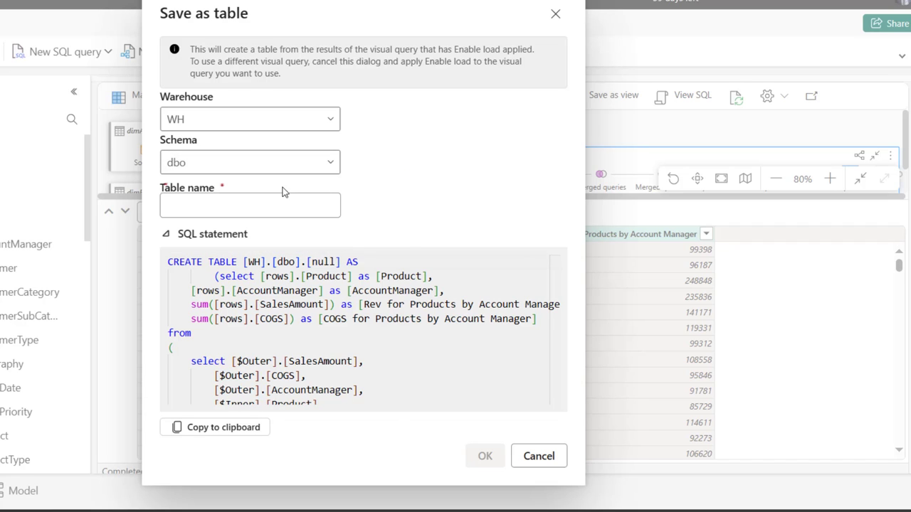
pyautogui.click(217, 197)
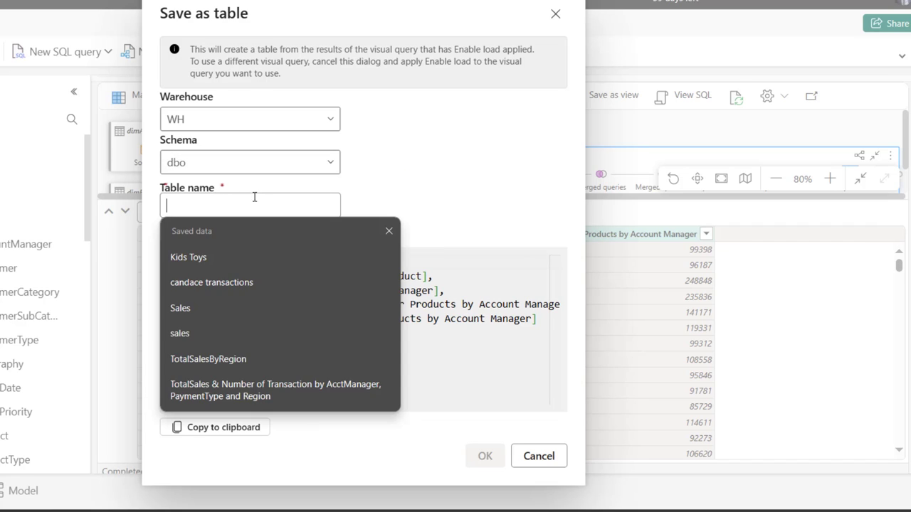
pyautogui.click(474, 183)
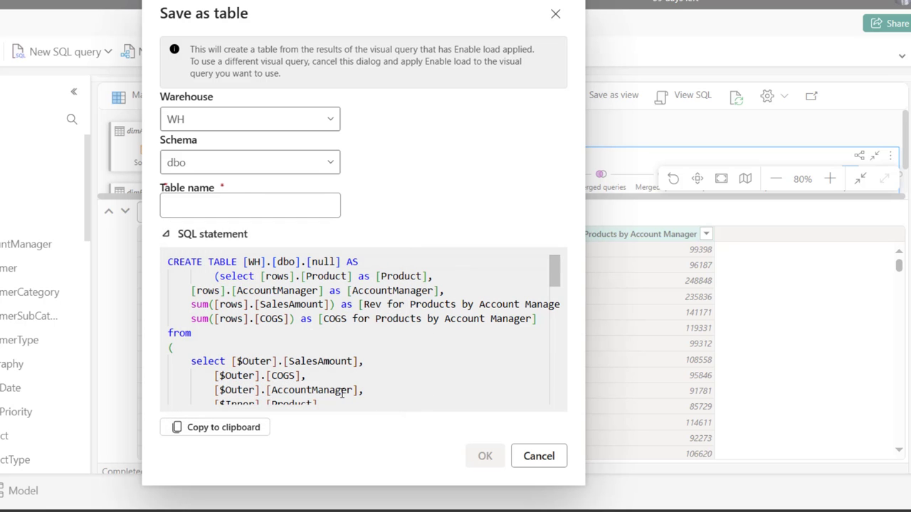
pyautogui.moveTo(554, 271); pyautogui.dragTo(532, 410)
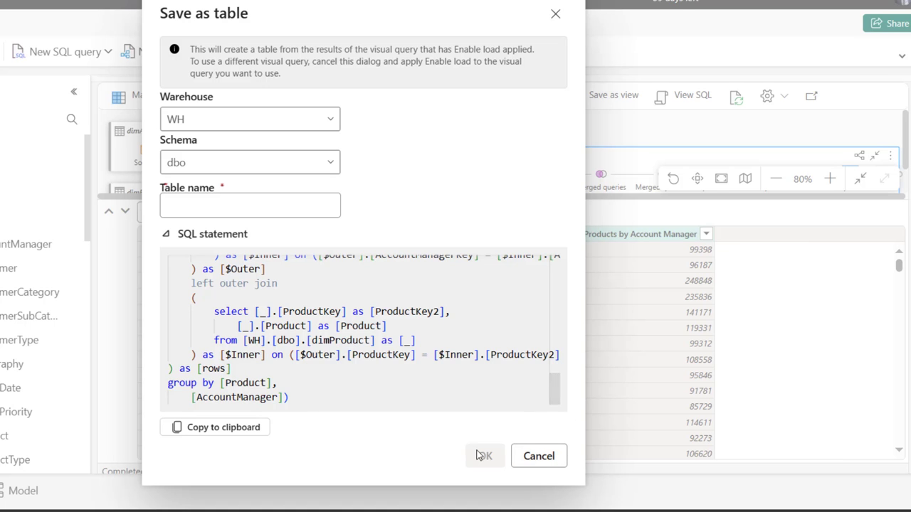
pyautogui.click(552, 462)
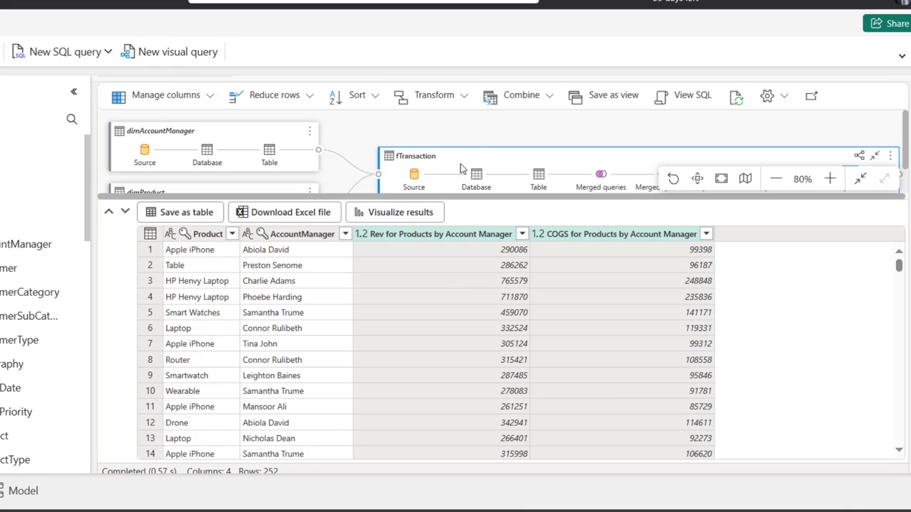
# - Shrink the results preview to give the query diagram enough height to show all three tables
pyautogui.moveTo(542, 200); pyautogui.dragTo(549, 355)
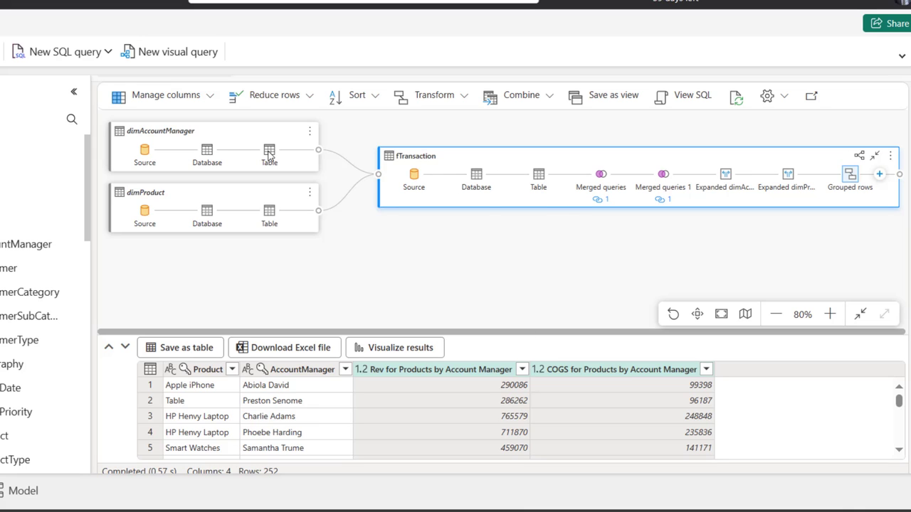